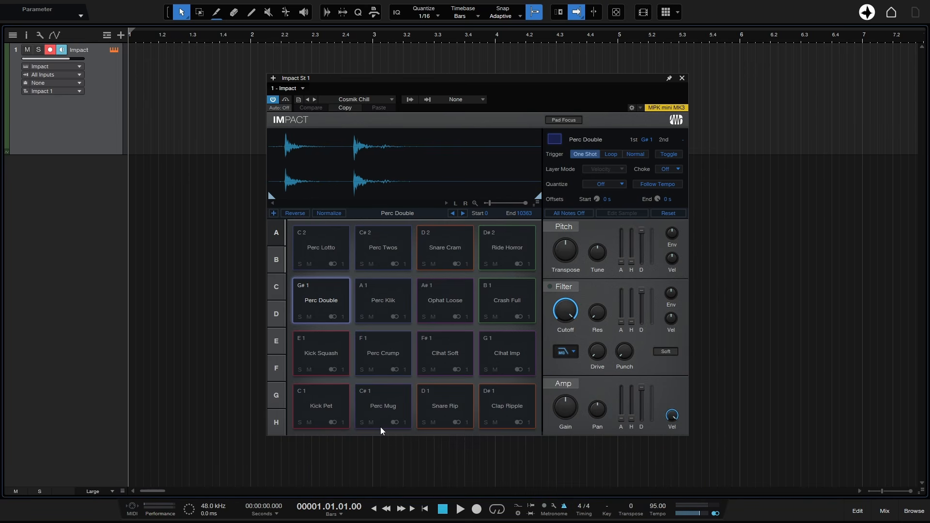
Step: Audition the Perc Klik, Ophat Loose, Crash Full, Clhat Imp, Clhat Soft, Perc Crump and Kick Squash pads
click(382, 303)
click(449, 301)
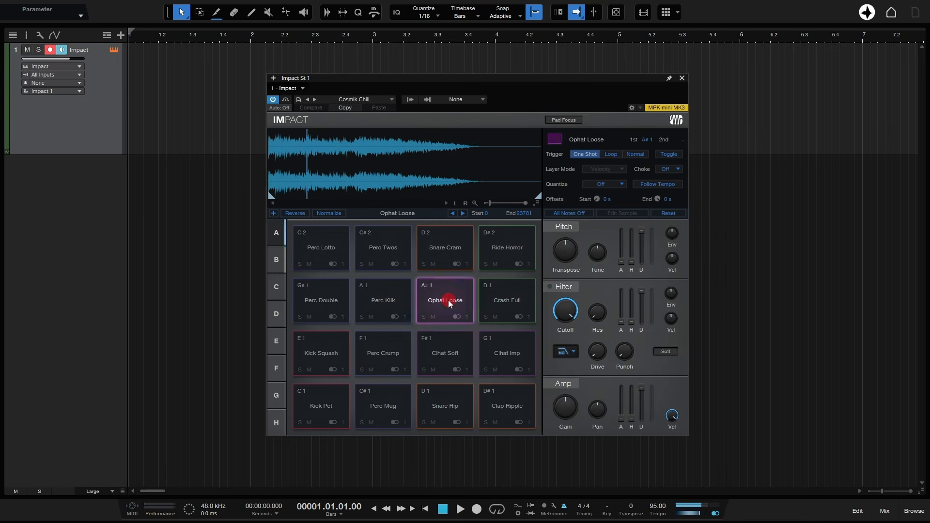
click(508, 300)
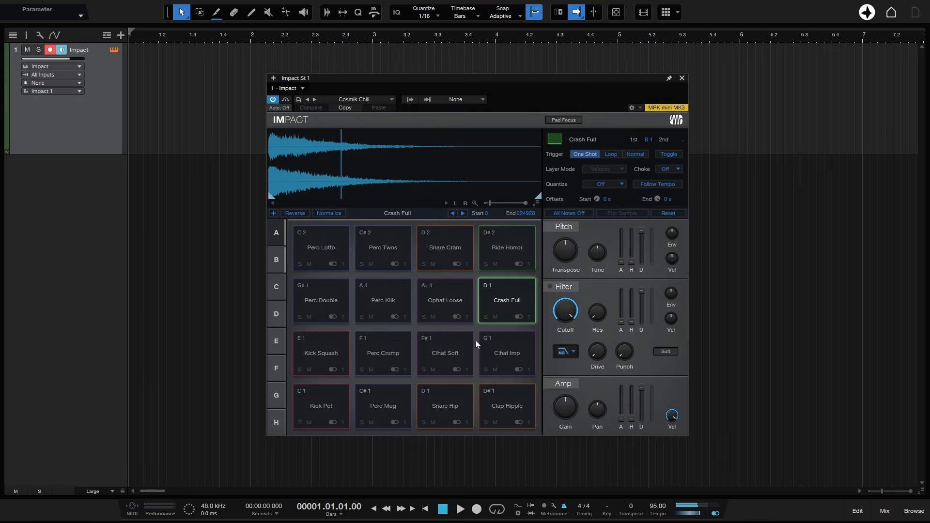
click(504, 354)
click(437, 354)
click(376, 355)
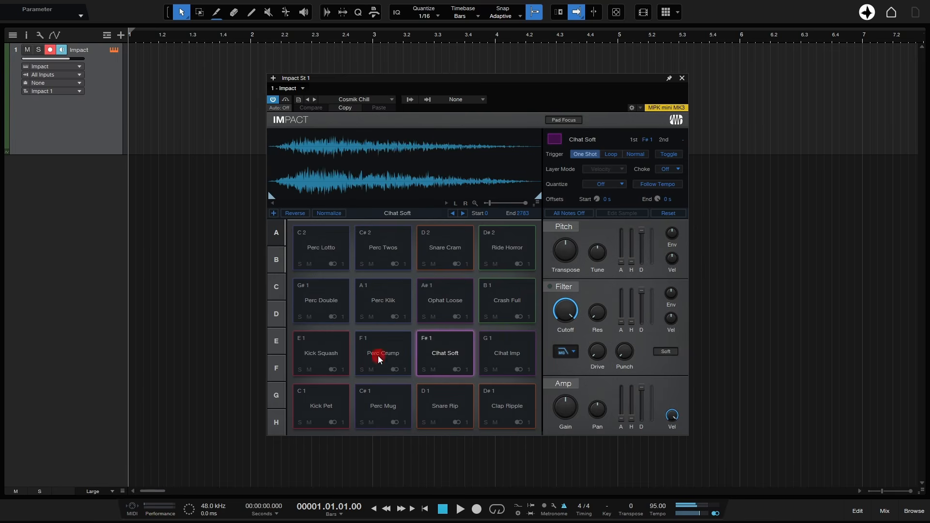
click(332, 352)
Step: Set the Perc Crump pad's trigger mode to Normal and audition it several times
click(385, 349)
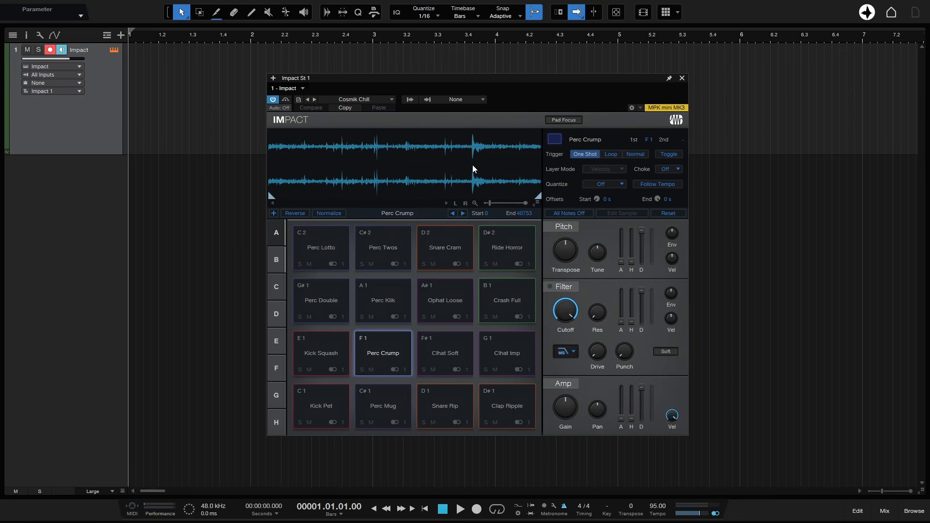
click(636, 155)
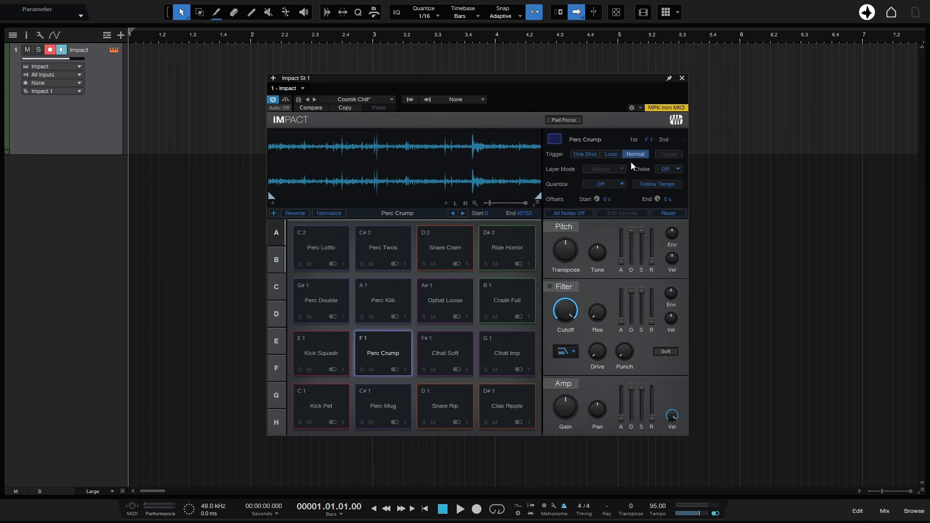
click(378, 355)
click(377, 355)
click(385, 353)
Step: Set the Perc Crump pad's amp envelope release to about 579 ms and audition it
drag(651, 425, 653, 383)
click(381, 351)
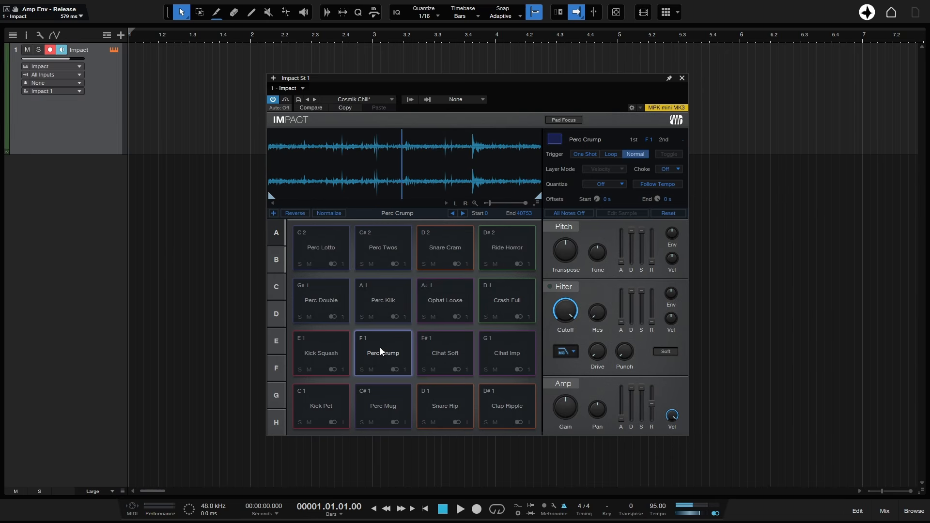
click(381, 351)
click(382, 351)
Step: Raise the Perc Crump pad's amp envelope release to 30 s and audition it
drag(653, 409, 654, 359)
click(377, 354)
click(385, 356)
Step: Trim the end of the Perc Crump sample to about 15470, audition it, and restore the end marker to 40753
drag(538, 196, 369, 198)
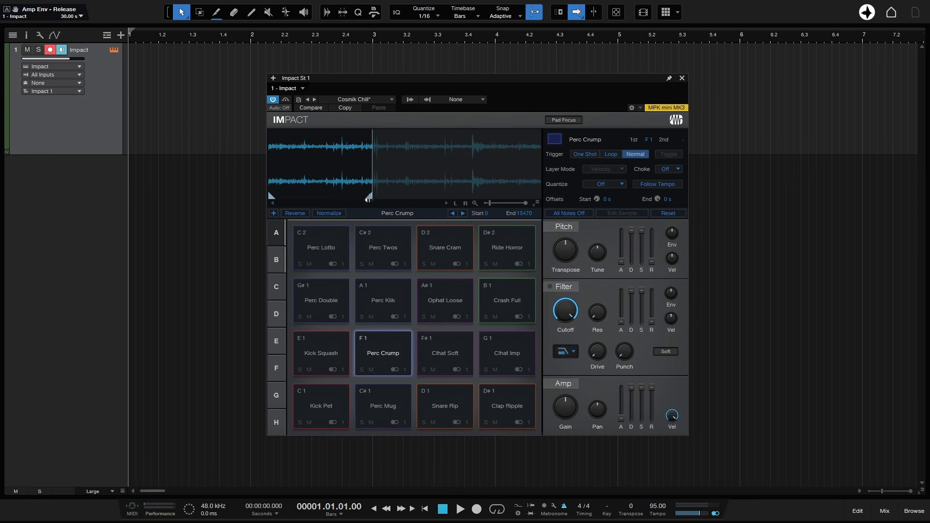
click(383, 352)
click(383, 353)
mouse_move(369, 196)
mouse_down()
mouse_move(336, 195)
mouse_move(539, 195)
mouse_up()
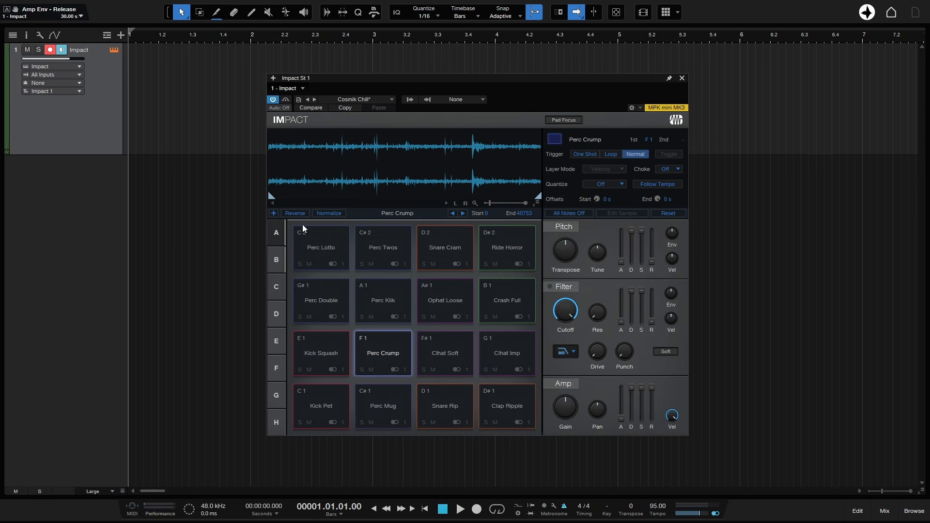
Step: Switch to pad bank B and audition the four music loop pads from E 2 to G 2
click(274, 259)
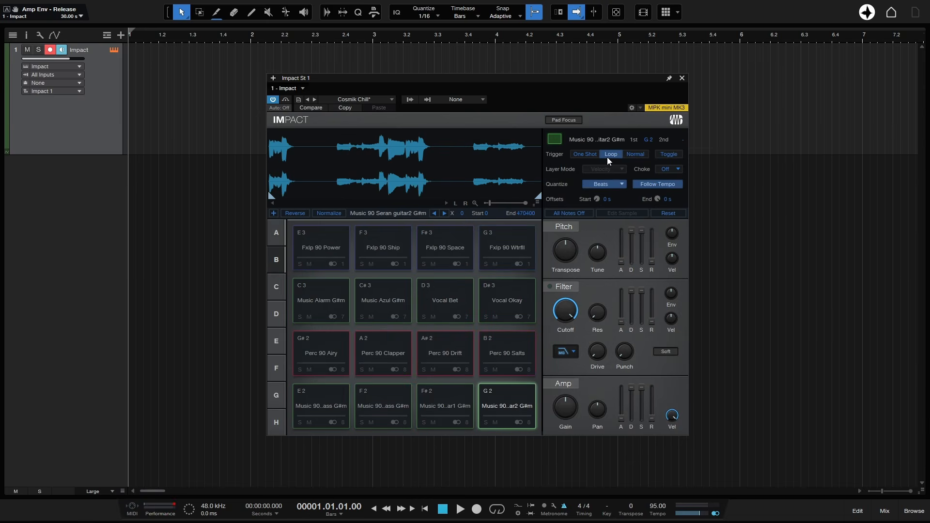
click(310, 403)
click(361, 399)
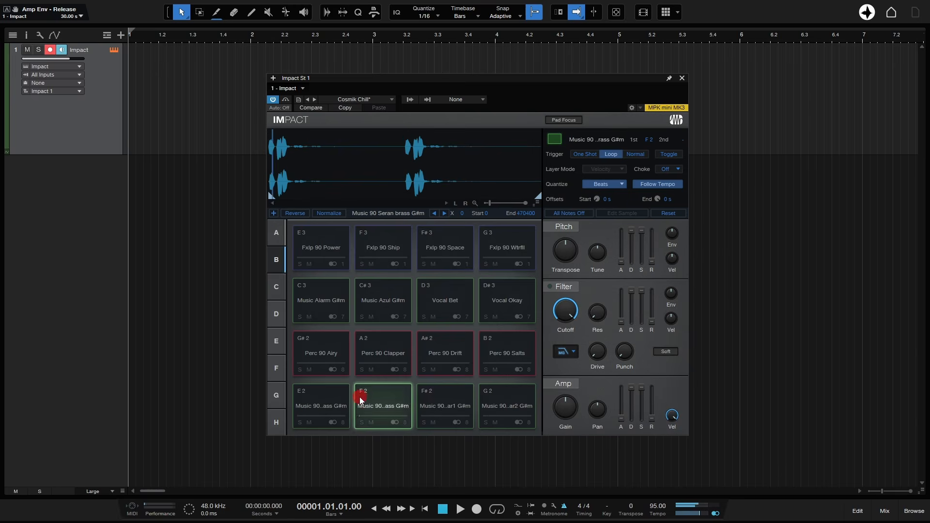
click(442, 399)
click(499, 405)
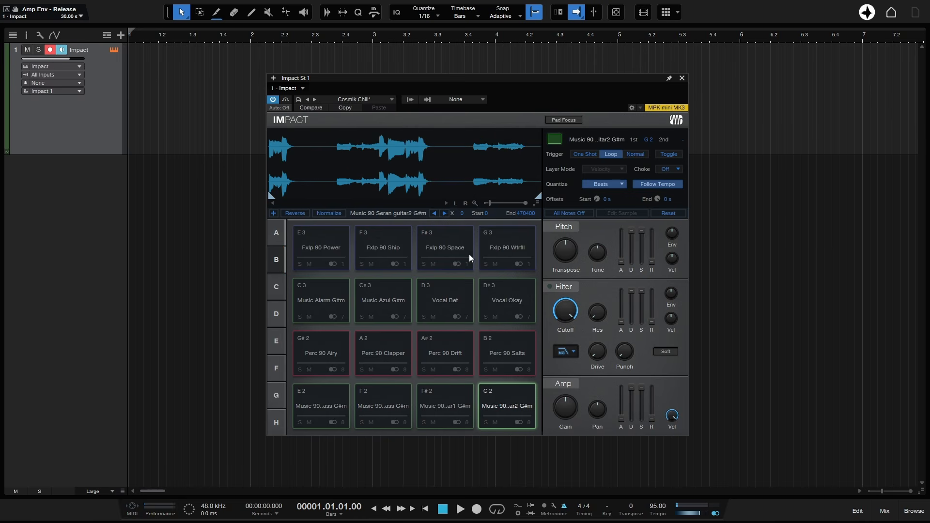
Step: Audition the Fxlp 90 Ship, Space, Wtrfll and Power loop pads
click(390, 251)
click(426, 250)
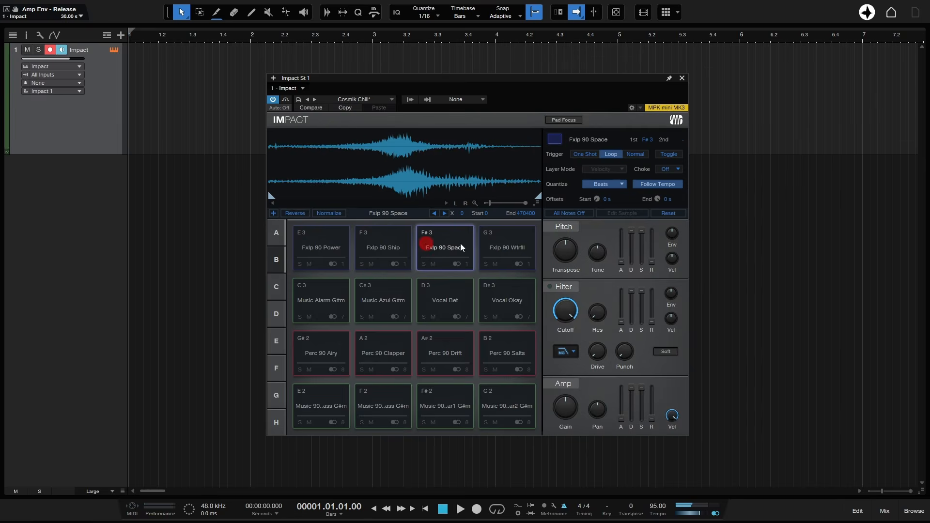
click(495, 243)
click(382, 247)
click(322, 246)
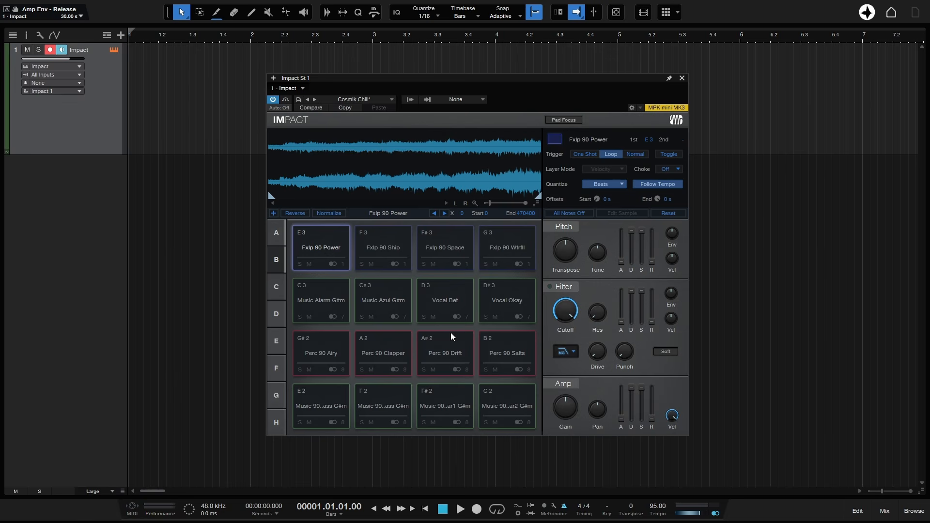
Step: Try an amp release of 8.746 s on the Fxlp 90 Power pad, audition it, and return the release to 0 s
drag(654, 421, 657, 358)
click(325, 246)
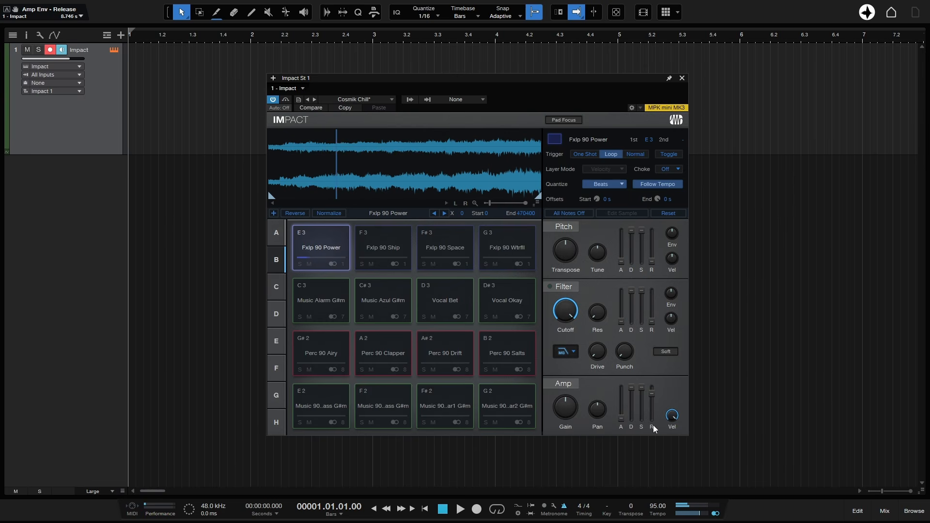
mouse_move(653, 397)
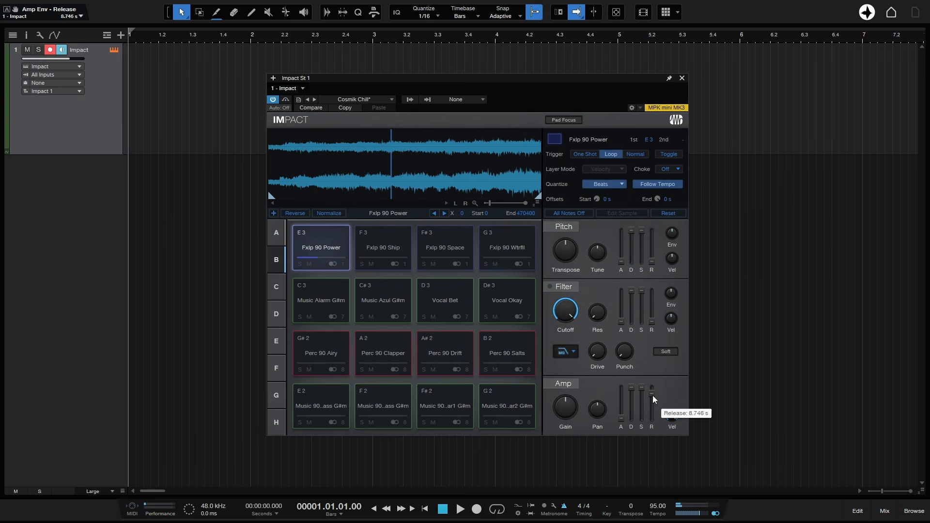
drag(653, 398, 650, 470)
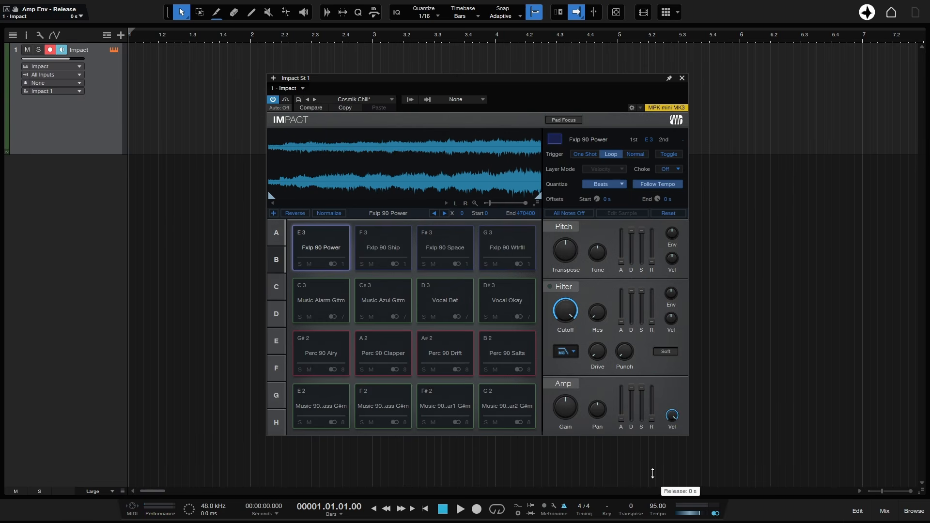
Step: Audition the guitar and brass loop pads on G 2, F# 2 and F 2, holding the G 2 loop longer
click(509, 405)
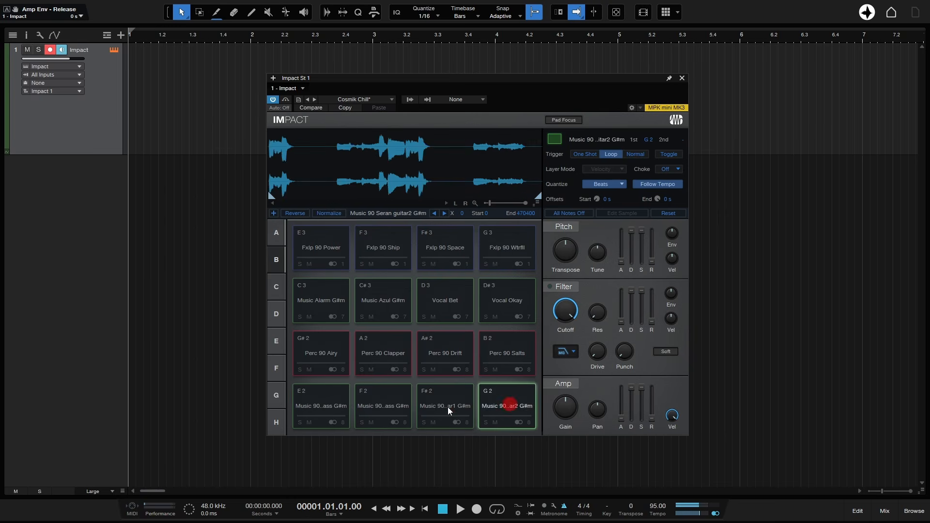
click(446, 406)
click(384, 405)
click(507, 400)
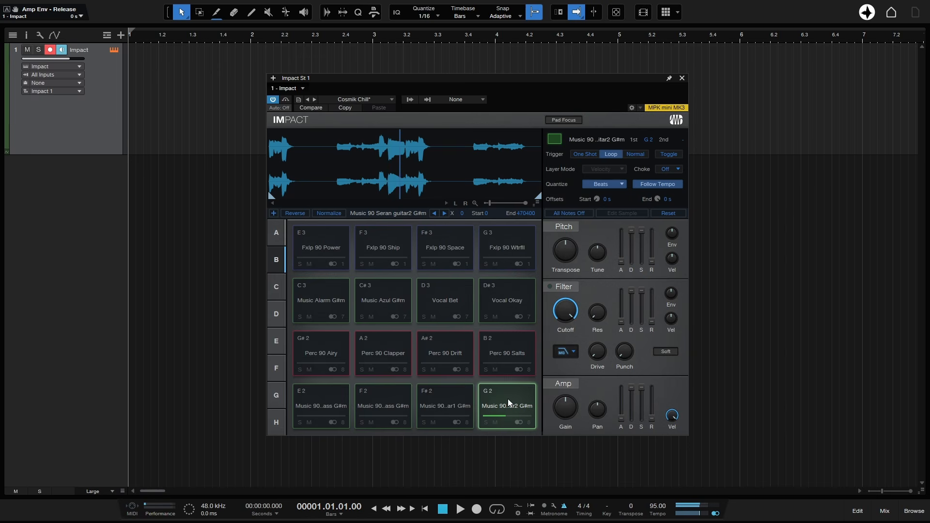
click(508, 399)
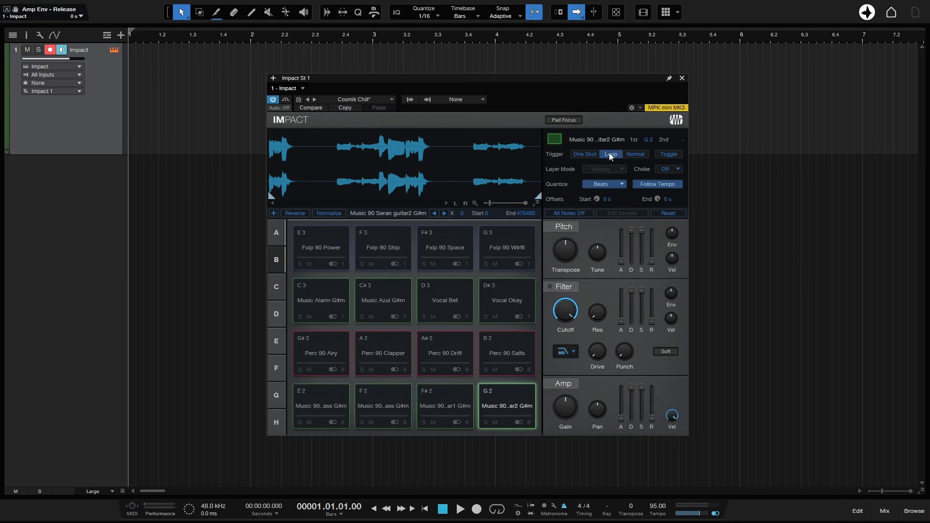
Step: Try One Shot and Normal triggering on the G 2 guitar pad, then use Loop with Toggle enabled and audition it
click(585, 154)
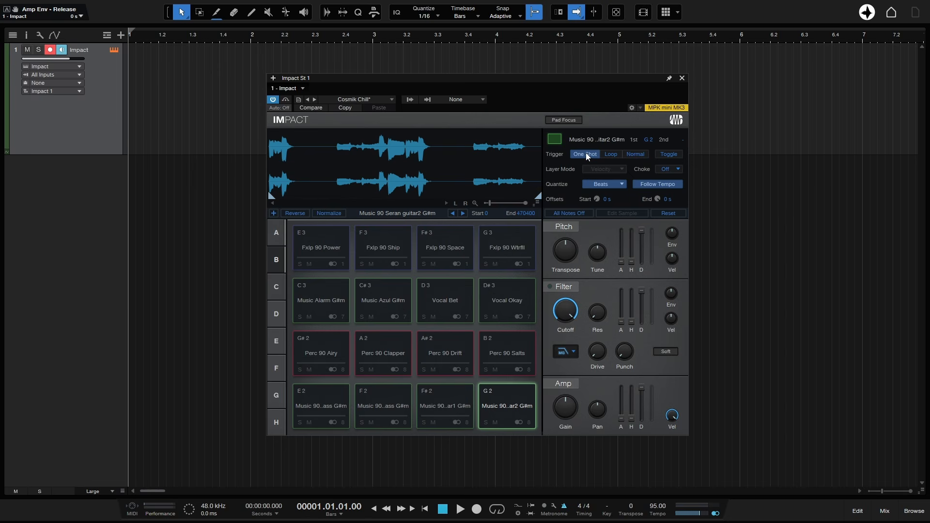
click(634, 154)
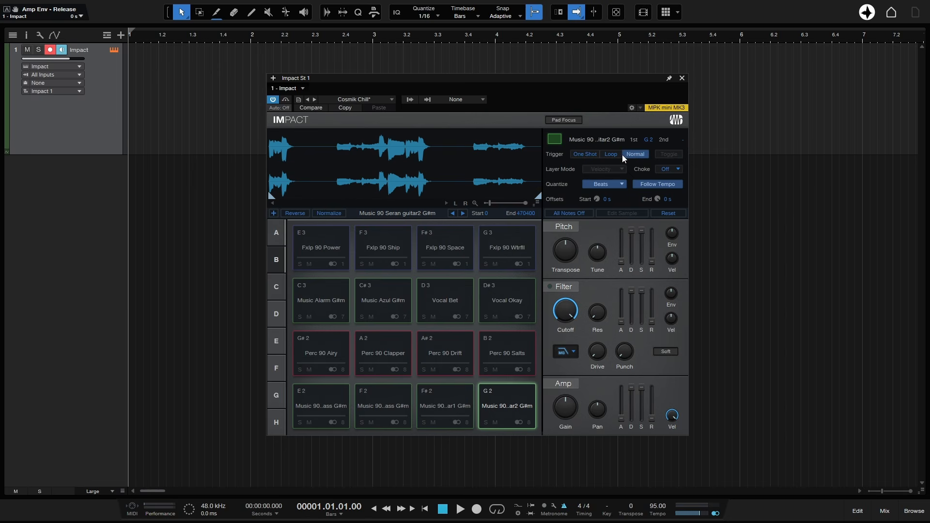
click(612, 154)
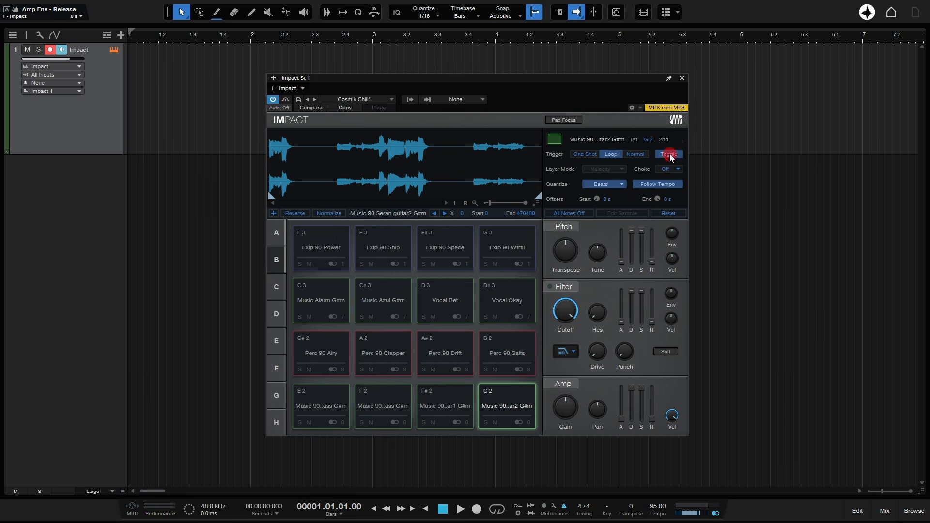
click(503, 397)
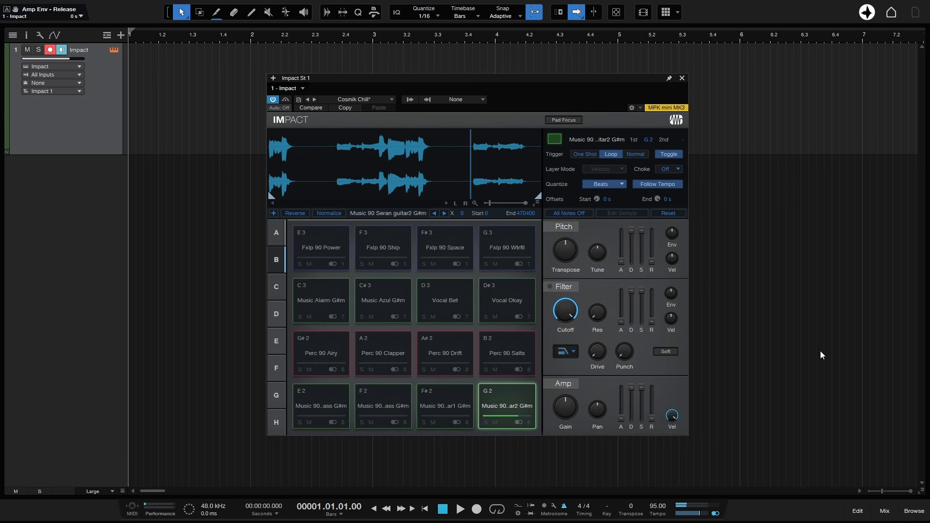
click(508, 405)
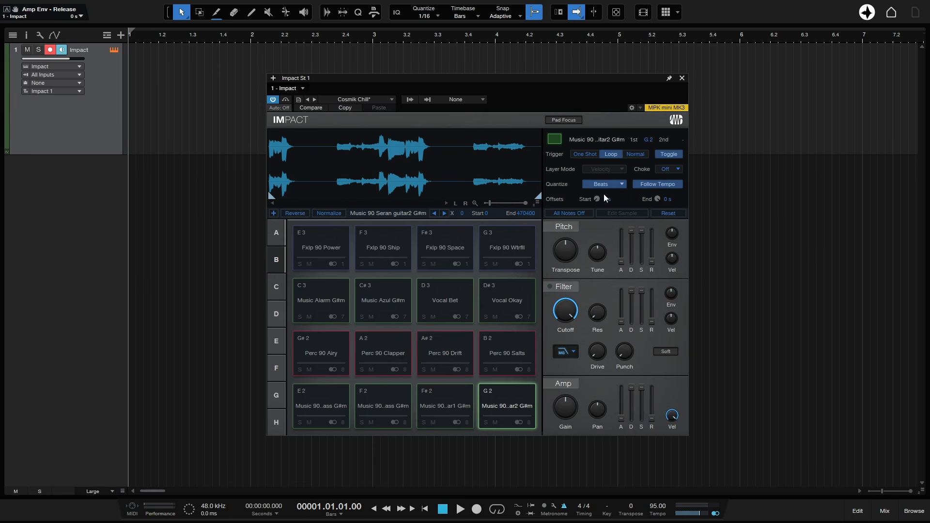
Step: Set the G 2 guitar pad's Quantize to Off and start and stop its loop during song playback
click(618, 184)
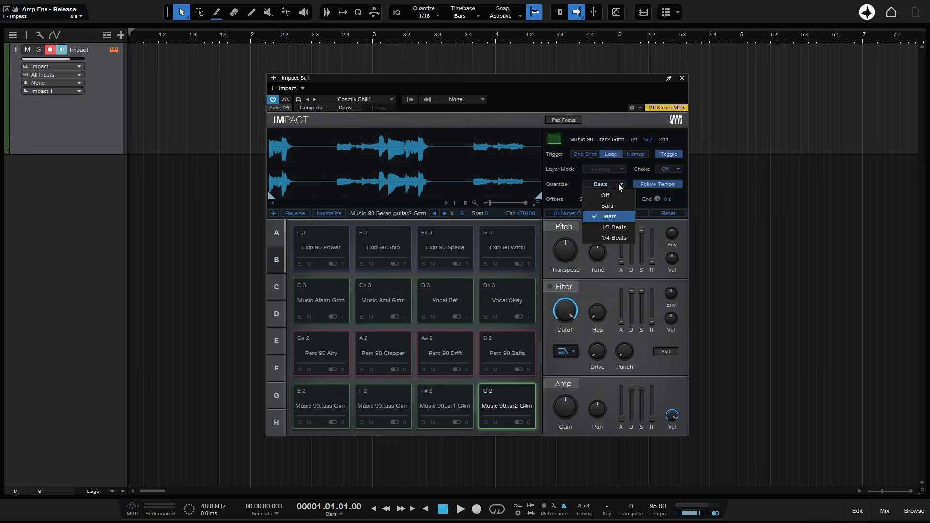
click(599, 194)
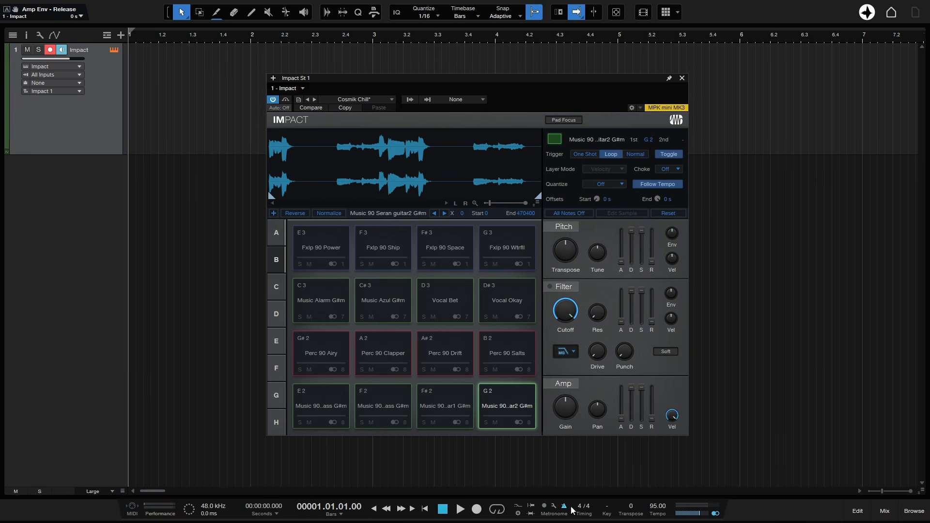
key(space)
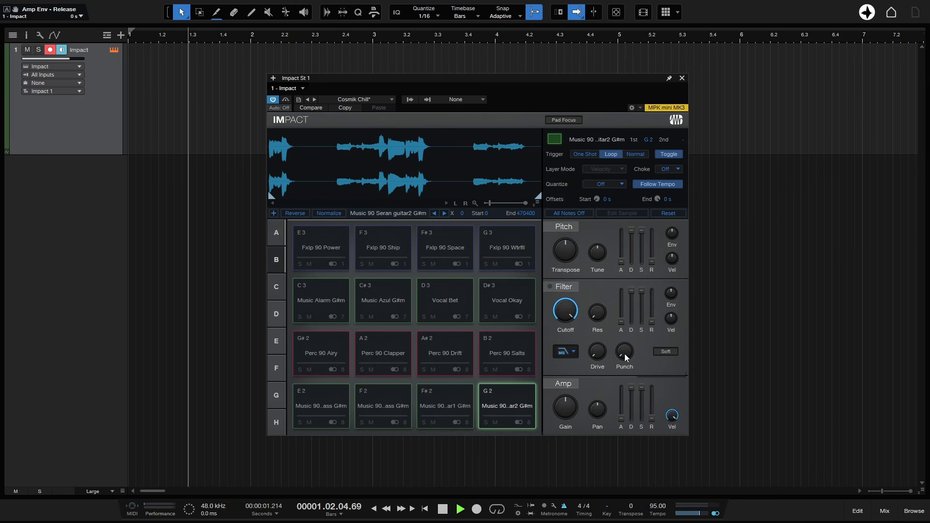
click(508, 399)
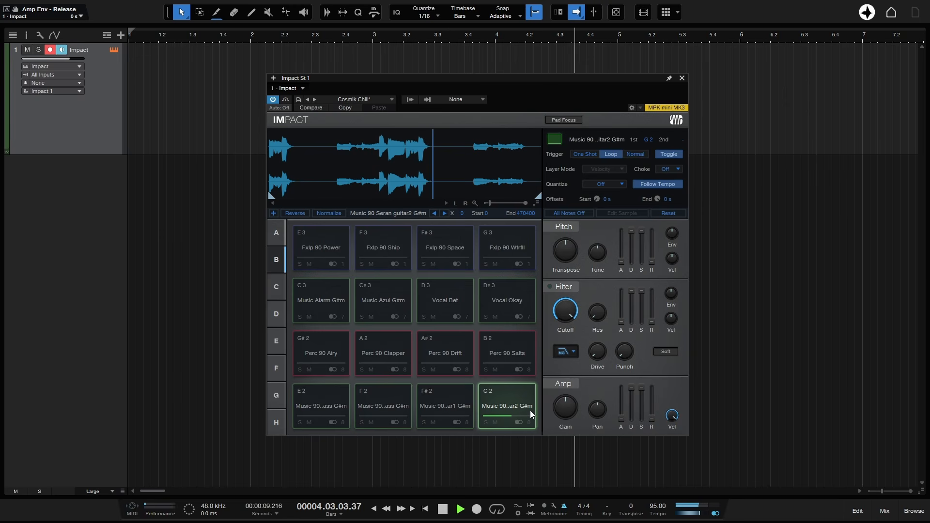
click(504, 400)
key(space)
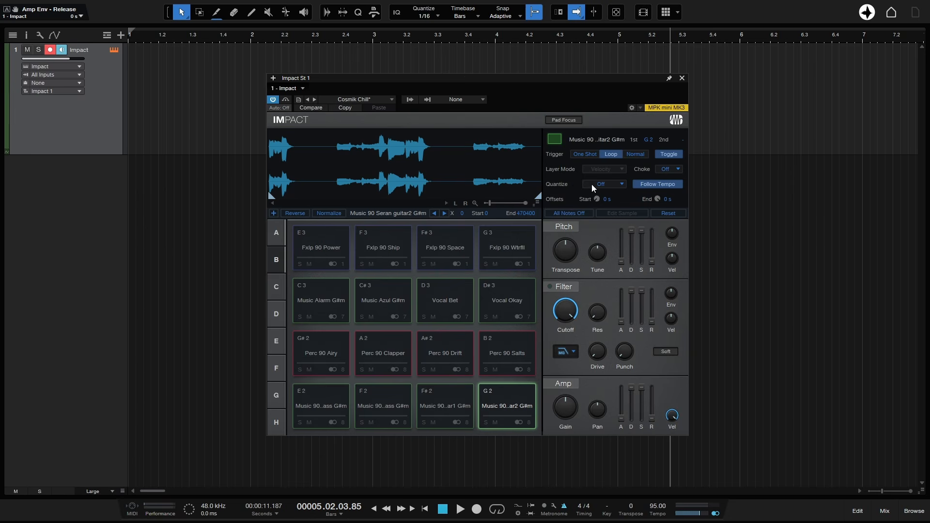
Step: Set the G 2 guitar pad's Quantize to Bars and trigger it while playing the song from the start
click(614, 185)
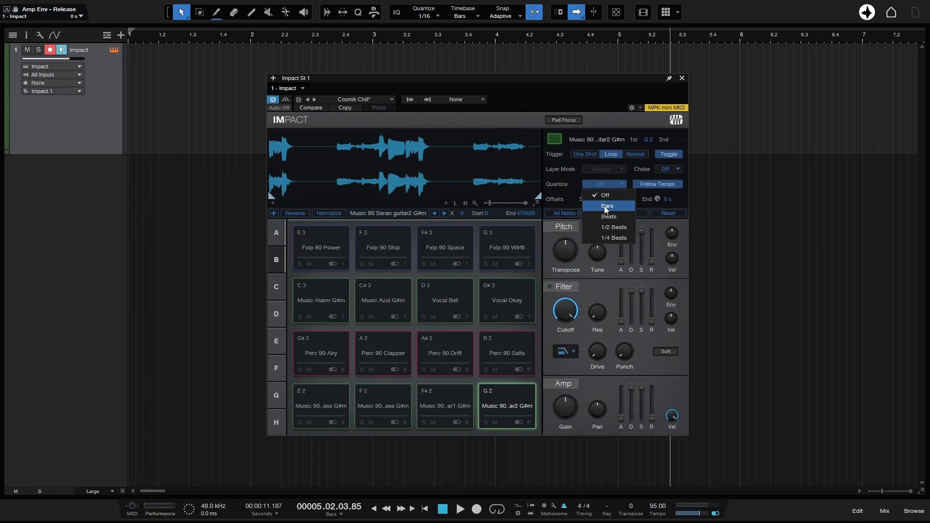
click(607, 205)
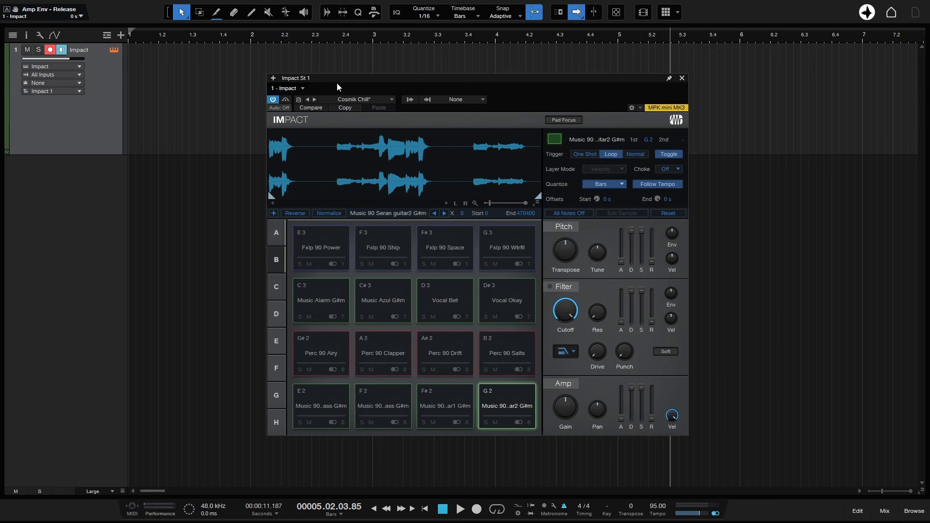
click(147, 36)
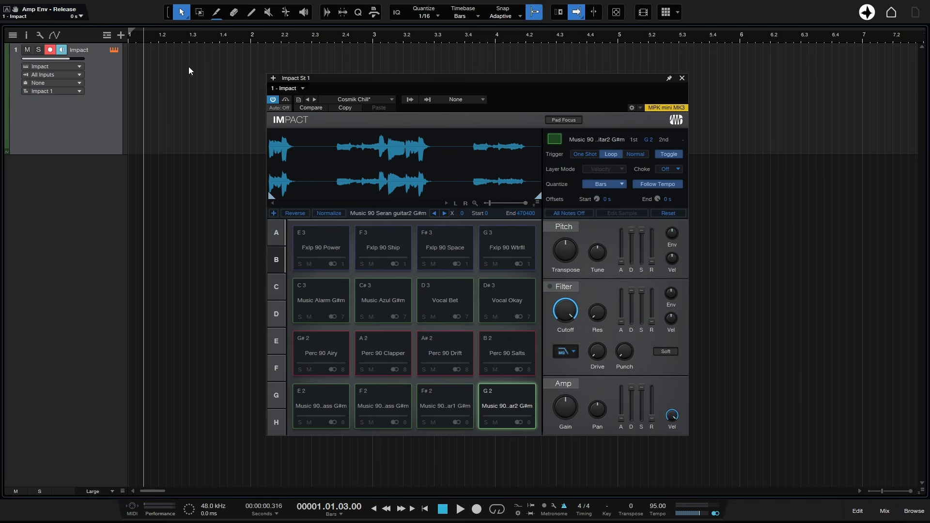
key(Home)
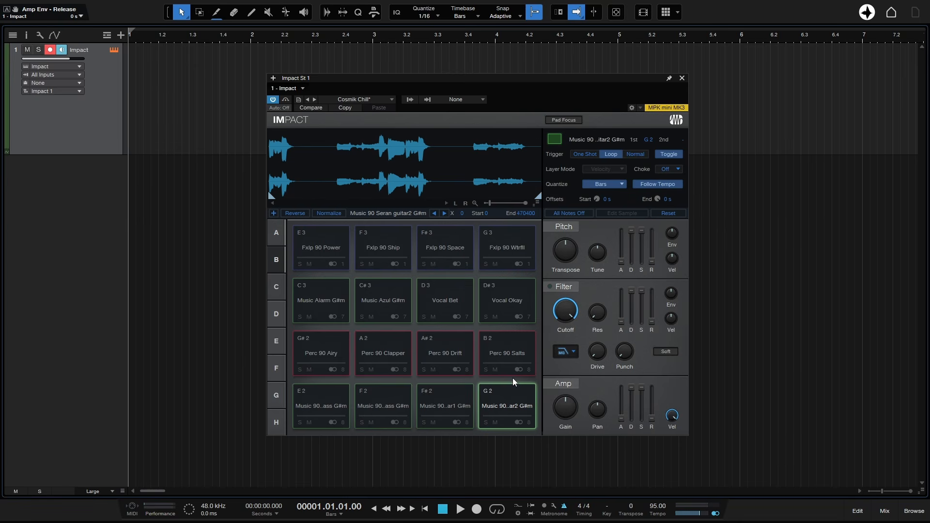
key(space)
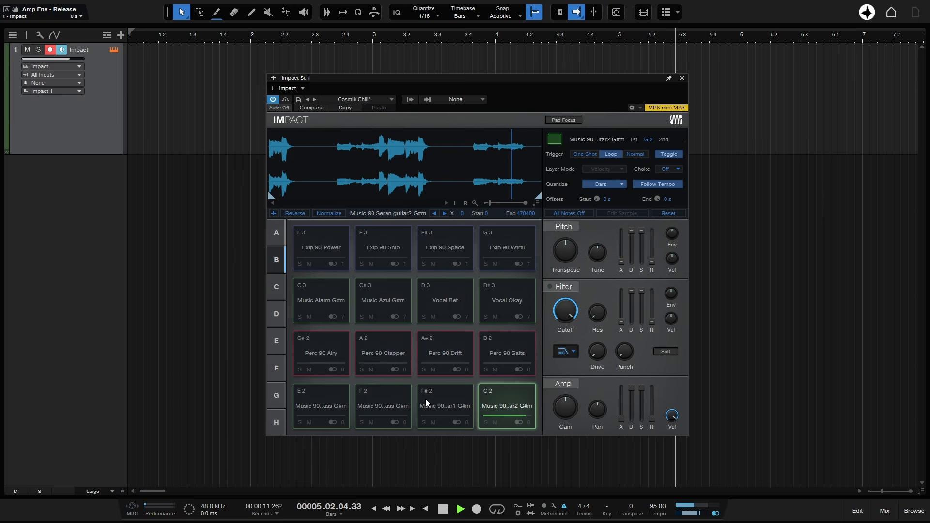
Step: Enable Toggle and set Quantize to Bars on the F# 2 guitar pad, and trigger it alongside the playing G 2 loop
click(440, 404)
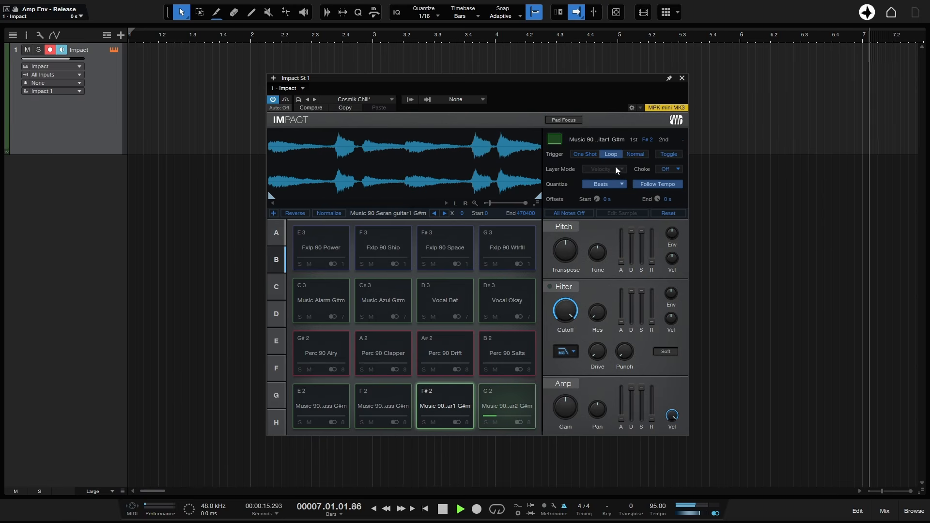
click(668, 155)
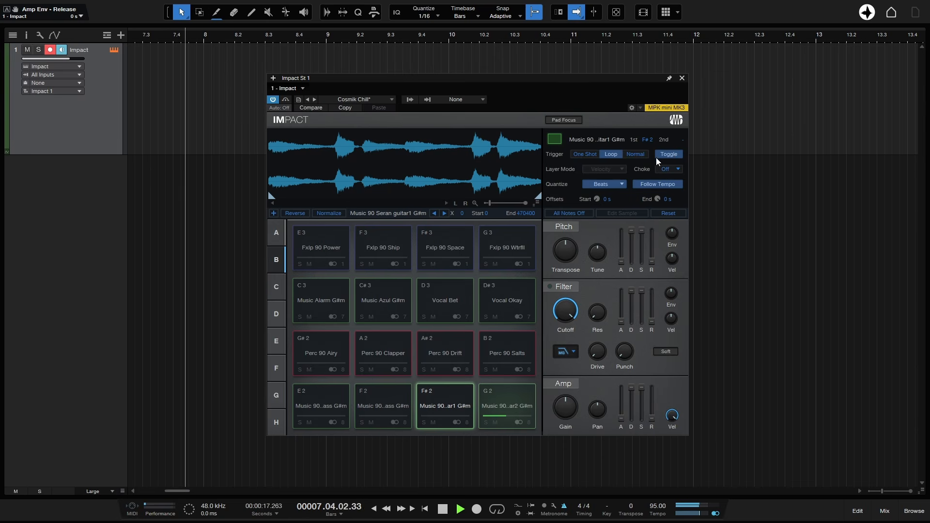
click(605, 184)
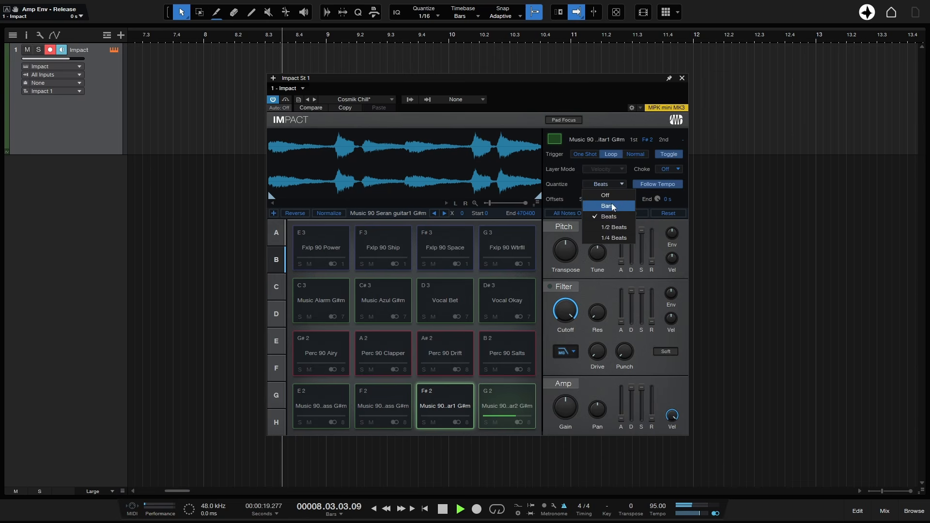
click(613, 206)
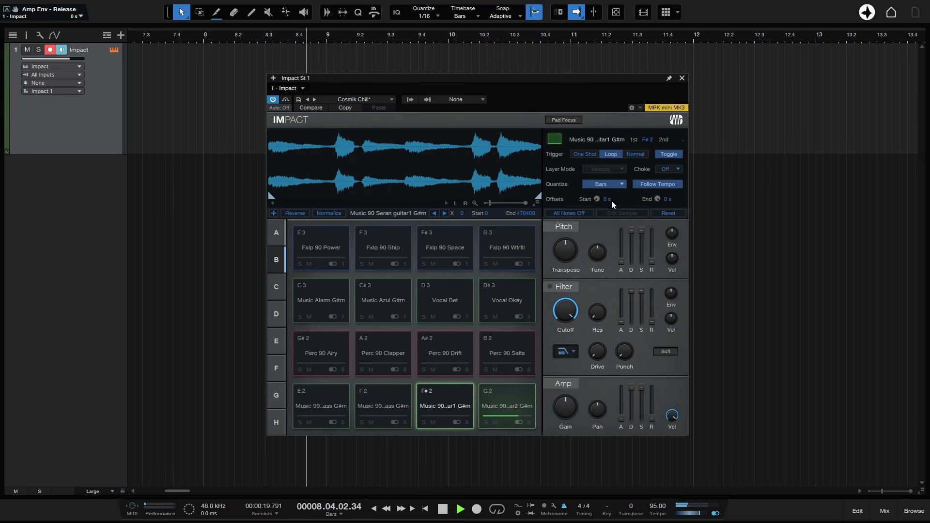
click(440, 407)
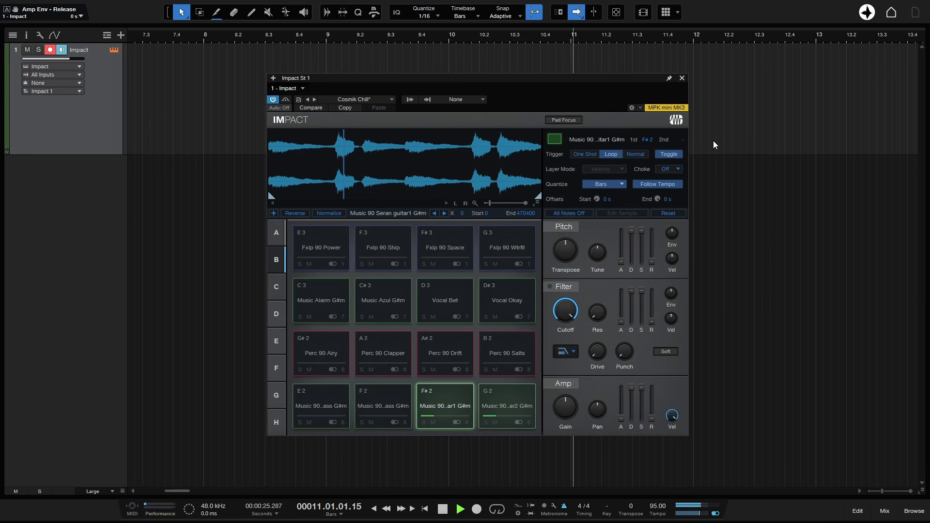
Step: Close the Impact window, stop playback and return the song position to the start
click(682, 78)
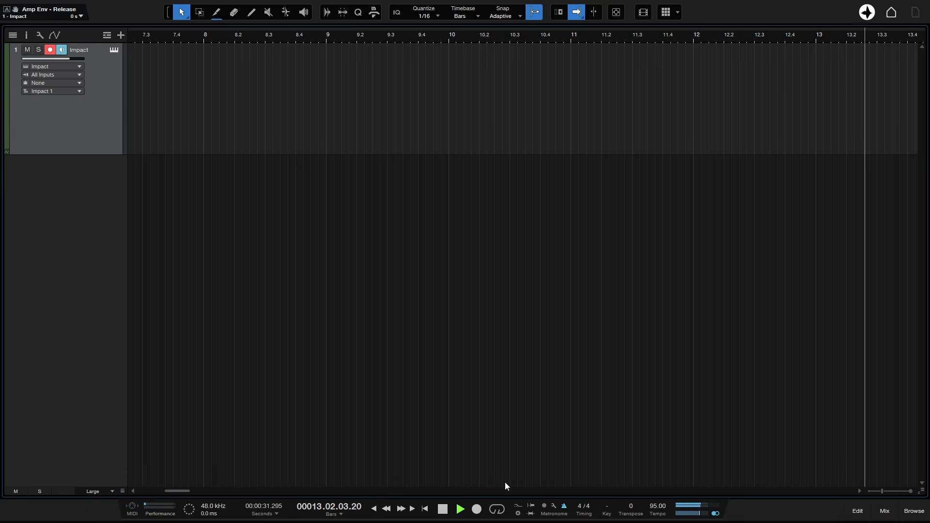
key(space)
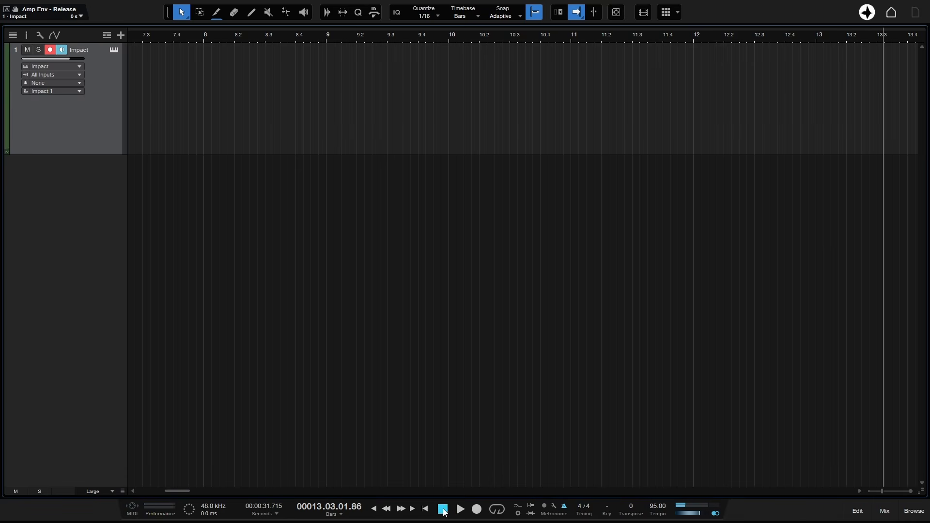
click(444, 510)
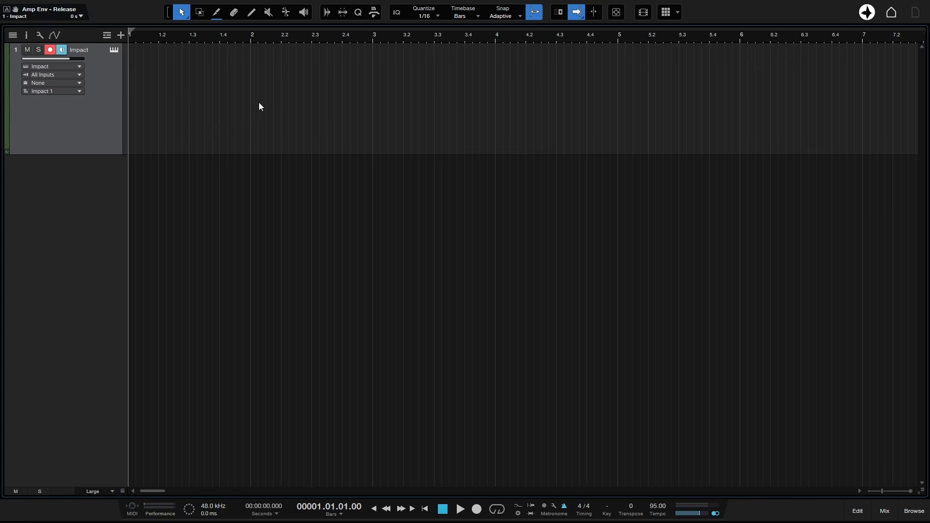
Step: Create a two-bar instrument part on the Impact track from bar 1 to bar 3 and loop playback over it
double_click(205, 112)
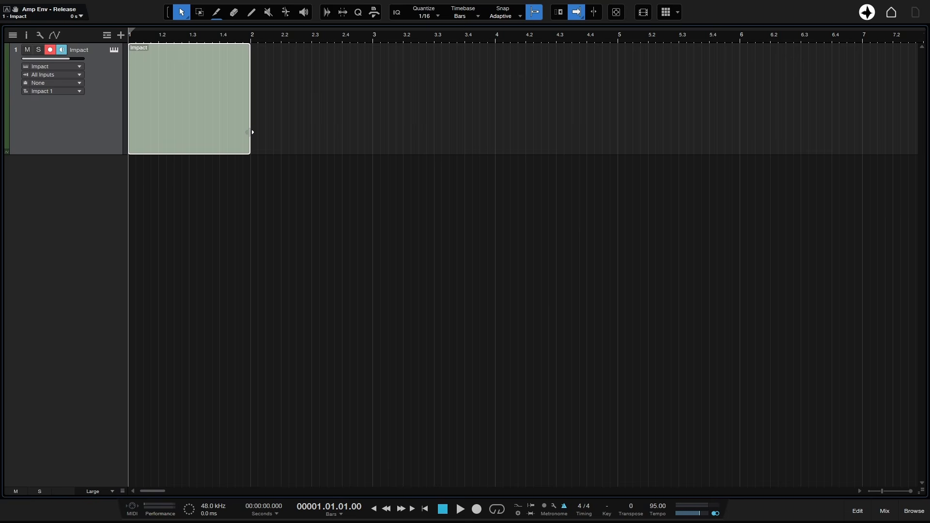
drag(251, 131, 373, 132)
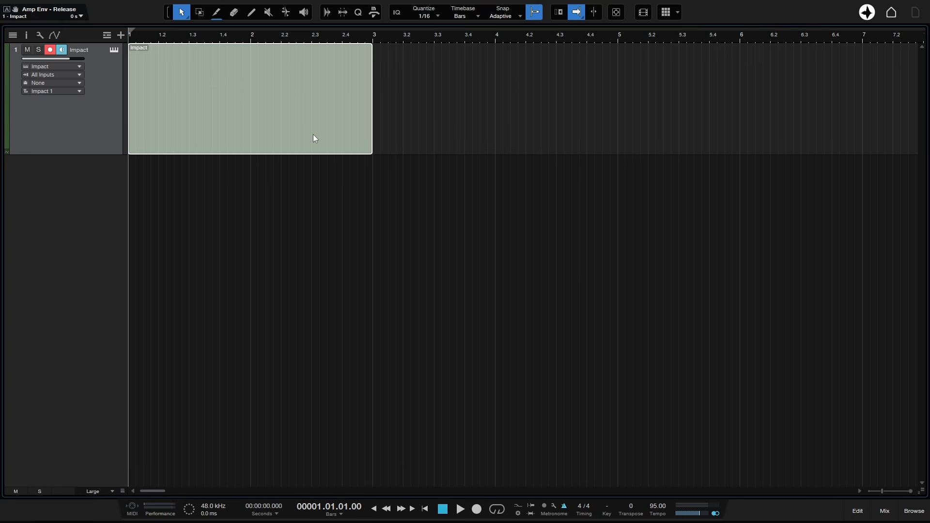
key(p)
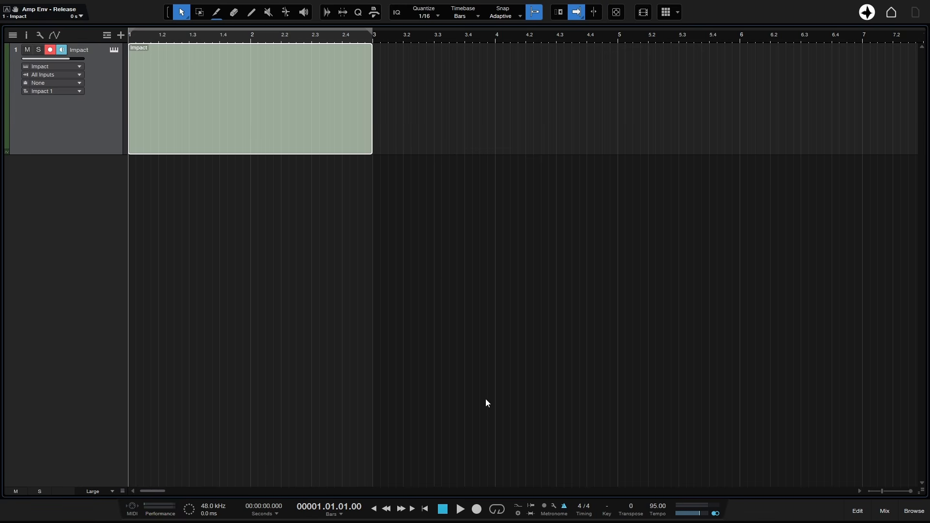
key(slash)
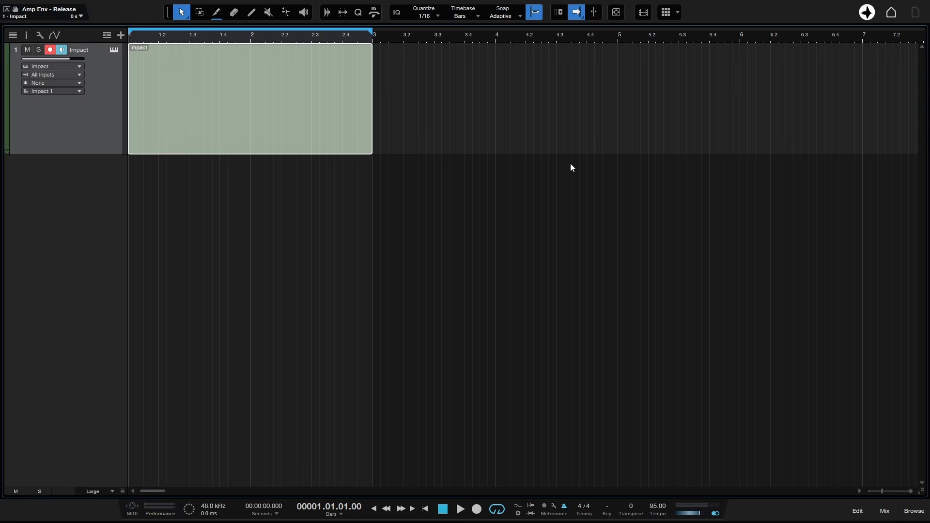
Step: Start looped playback and open the two-bar Impact part in the note editor
key(space)
double_click(292, 149)
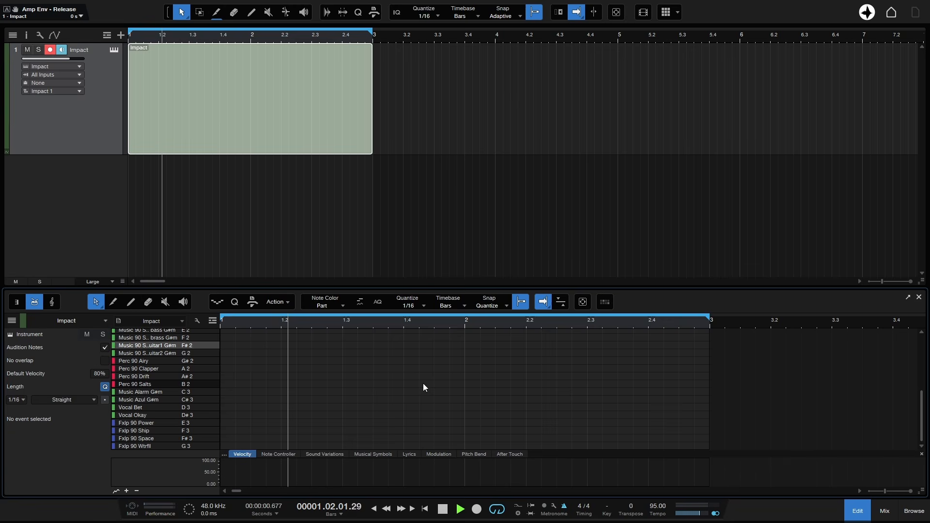
scroll(416, 390, up, 2)
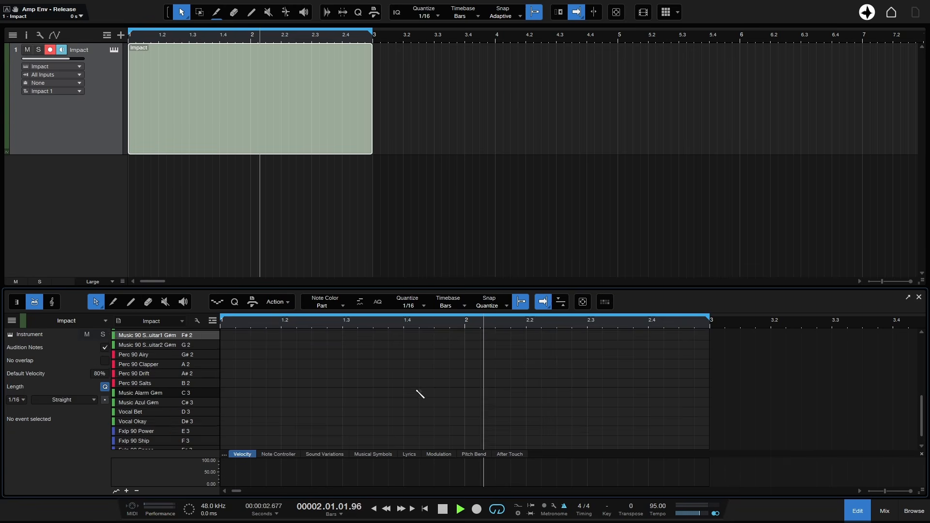
scroll(420, 395, up, 3)
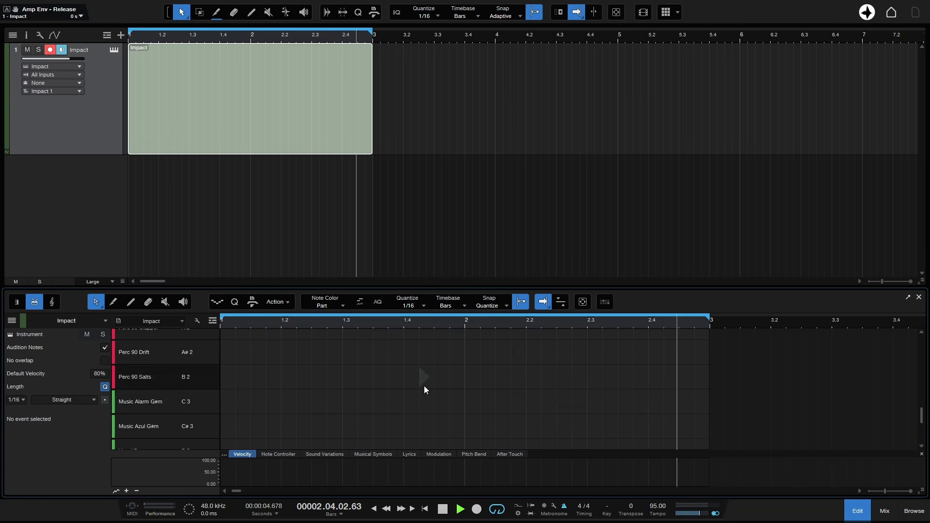
Step: Show Impact's pad grid beside the note editor, and open its full window clear of the part's first bars
click(606, 304)
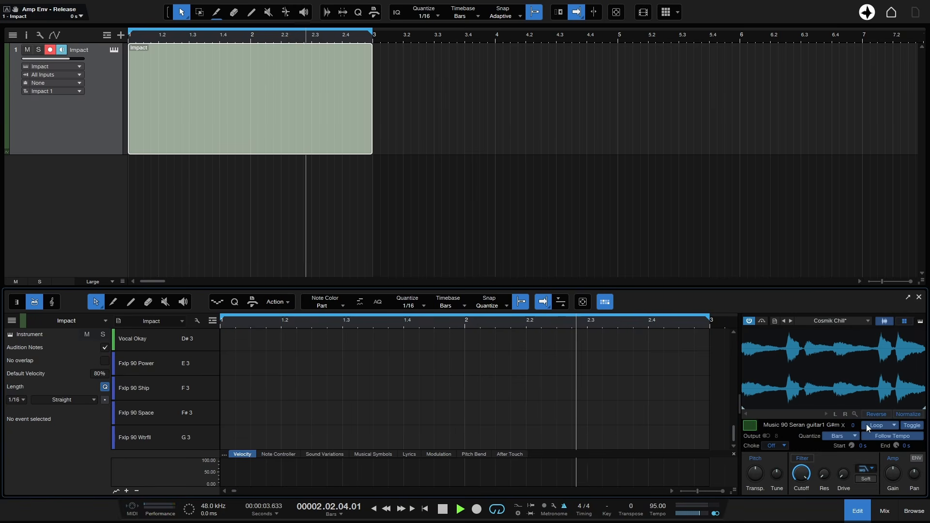
click(905, 321)
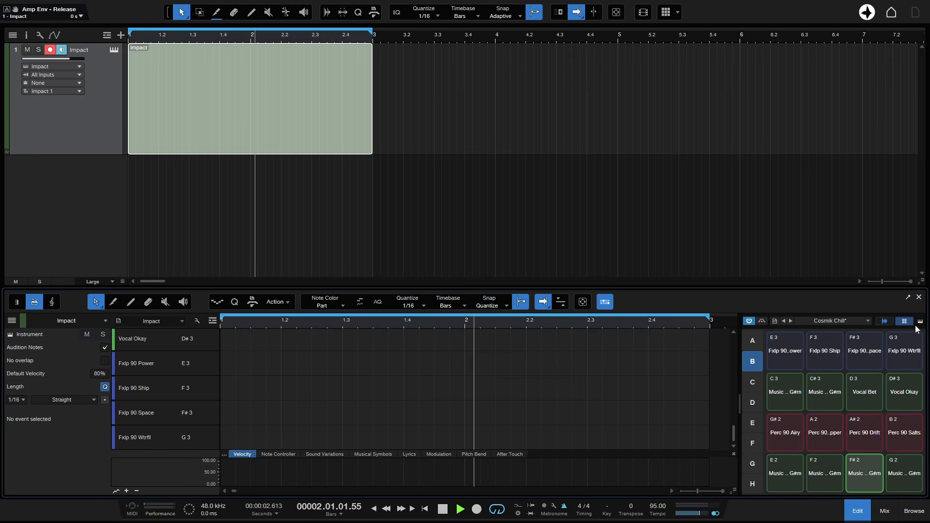
click(920, 322)
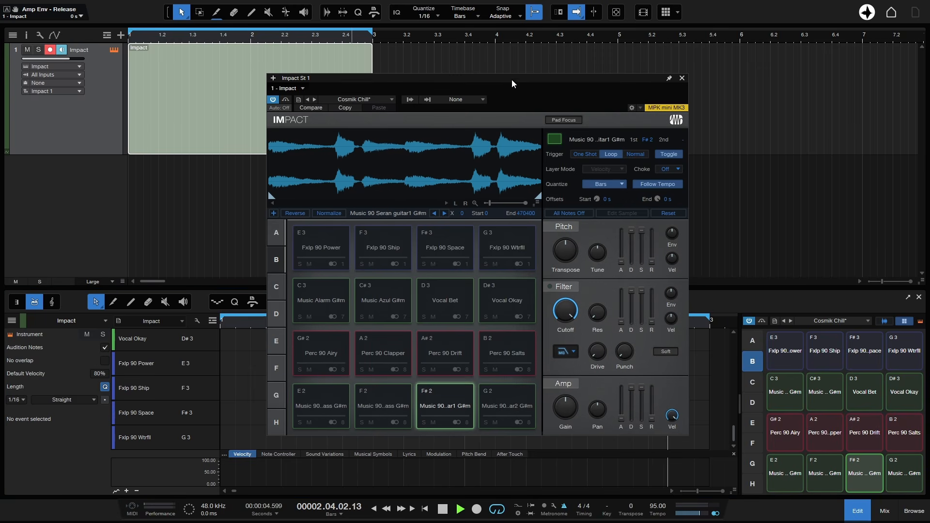
drag(510, 79, 690, 58)
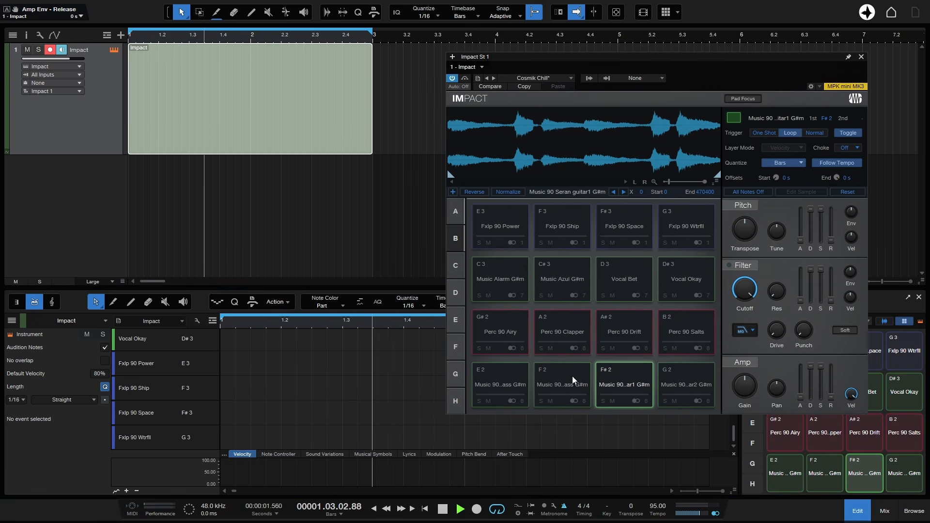
Step: Trigger the G 2 guitar loop, and start, stop and restart the F# 2 guitar loop over the looped song
click(688, 378)
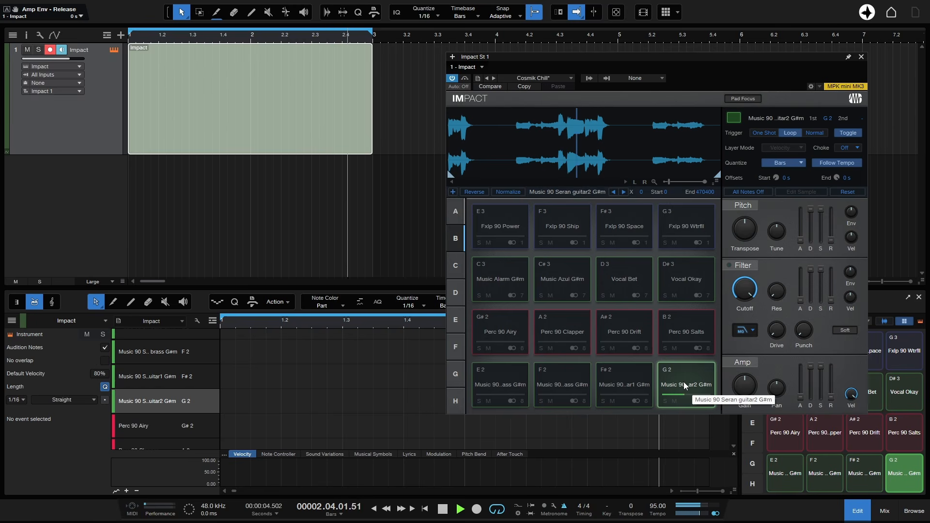
click(615, 377)
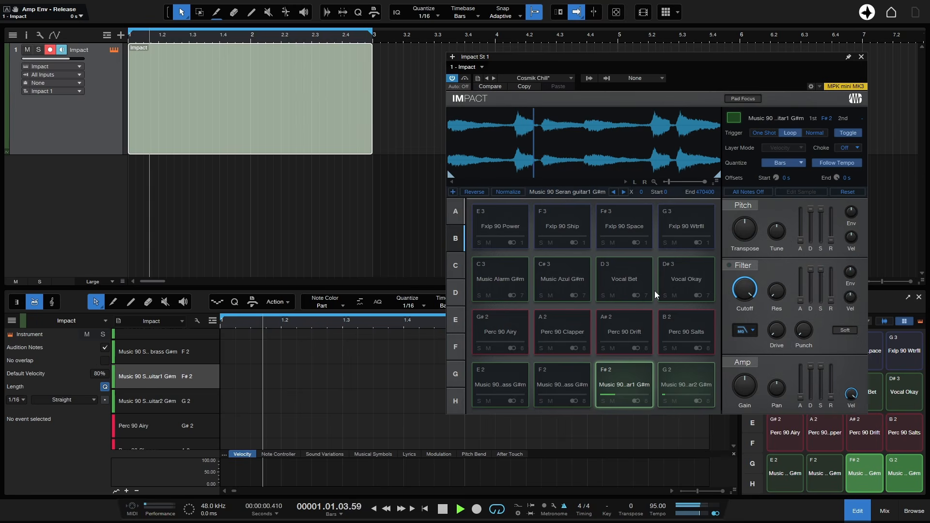
click(611, 379)
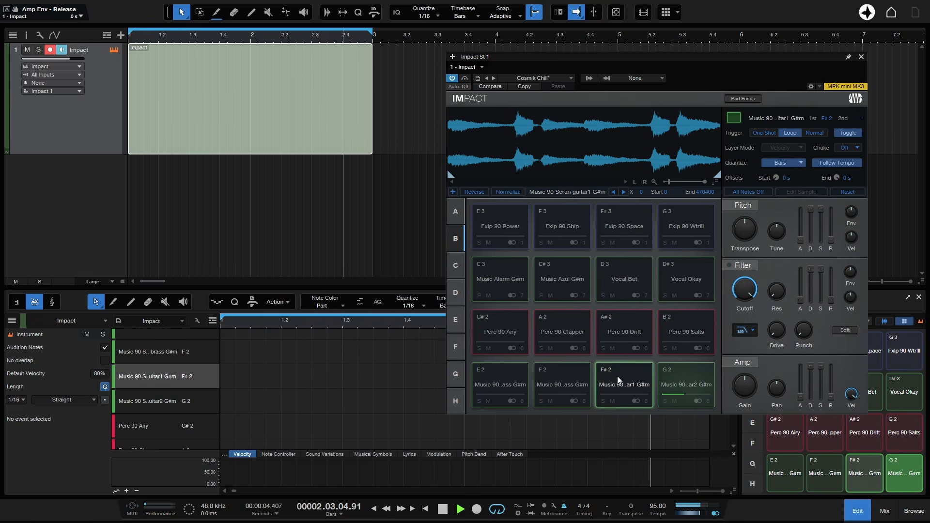
click(615, 377)
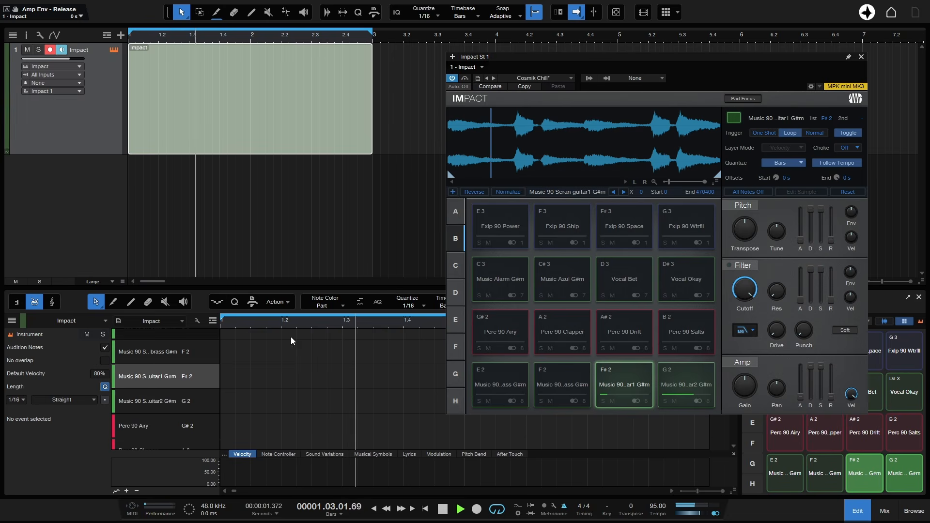
Step: Add Kick Pet notes at 1.1.1 and 1.1.2 and a Snare Rip note at 1.2.1, removing the trial kick at 1.1.3
scroll(270, 392, up, 8)
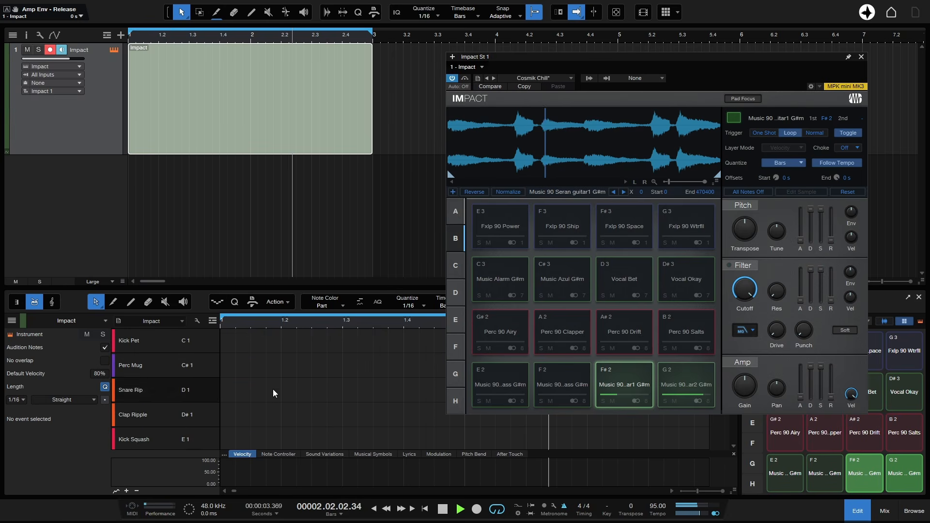
click(225, 341)
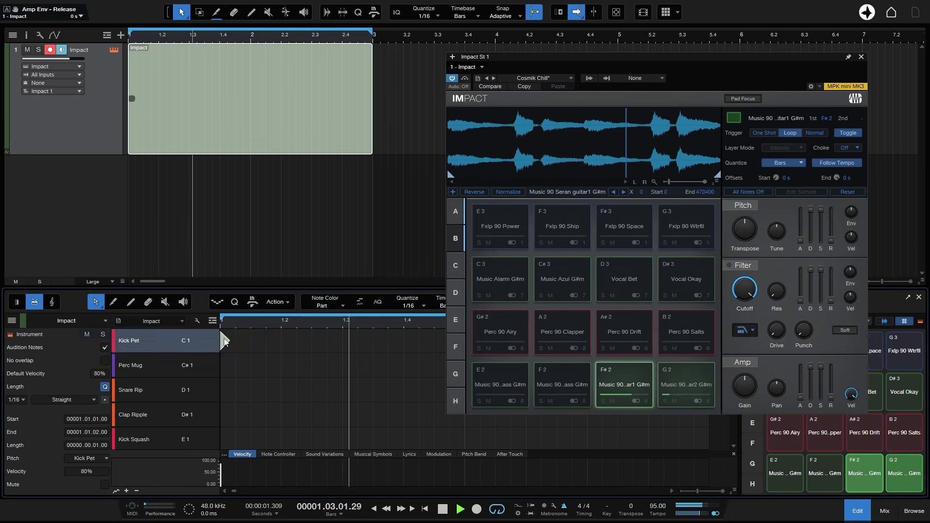
click(252, 342)
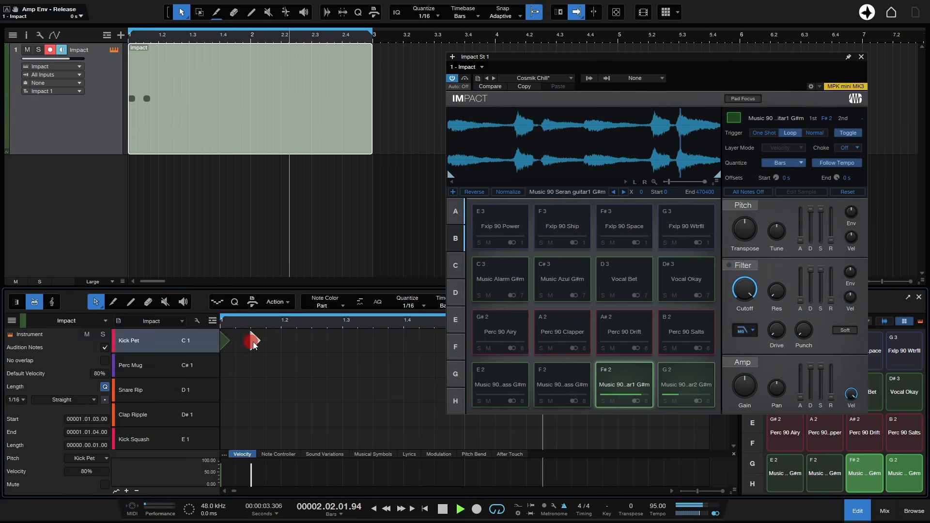
click(280, 391)
click(238, 342)
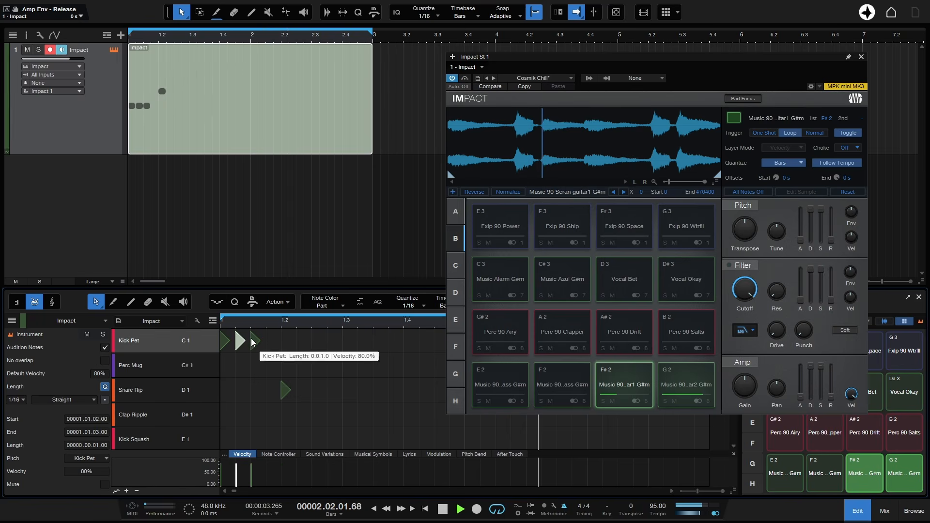
click(251, 341)
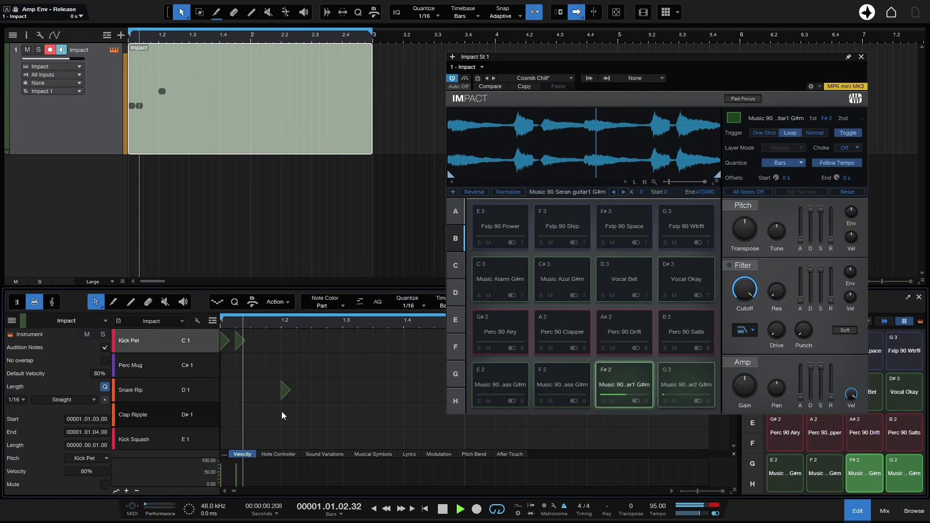
Step: Try and remove a Perc Mug note at 1.2.1, and add a Kick Squash note at 1.1.3 and a Snare Rip note at 1.4.1
click(282, 369)
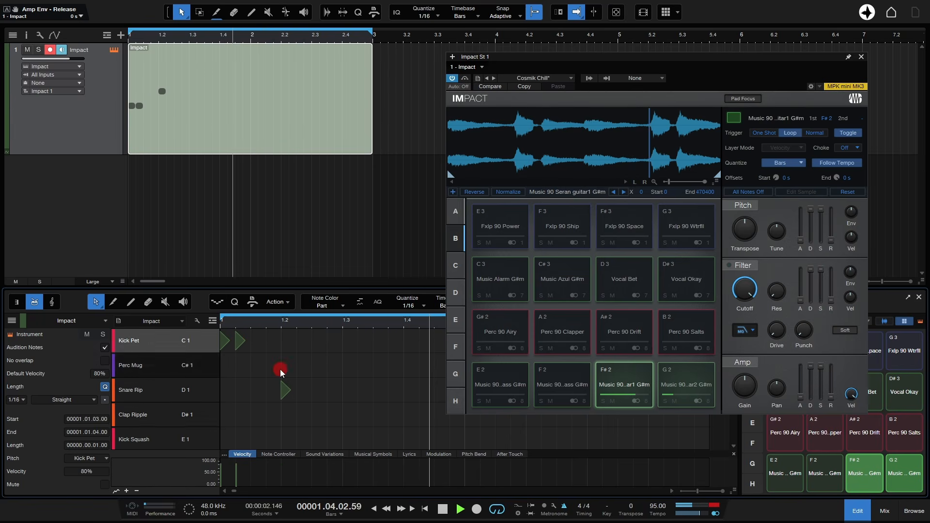
click(282, 367)
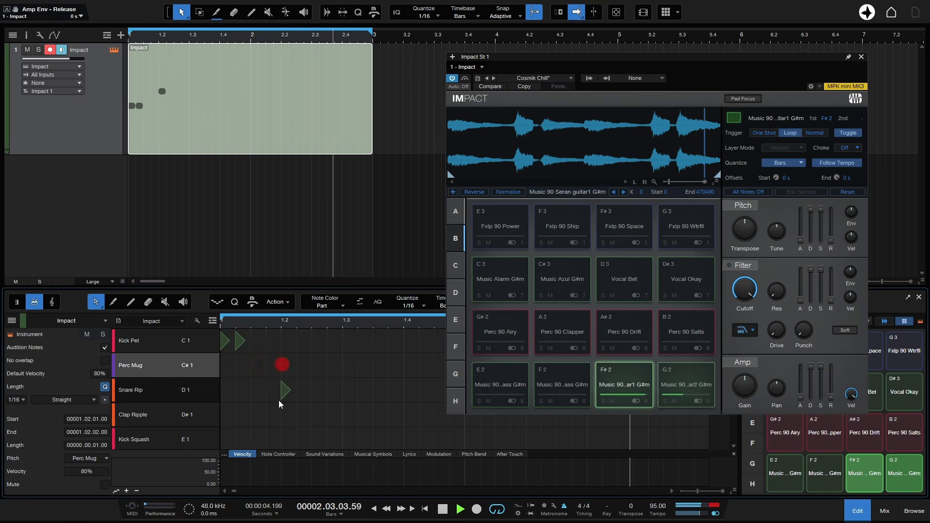
scroll(286, 424, down, 2)
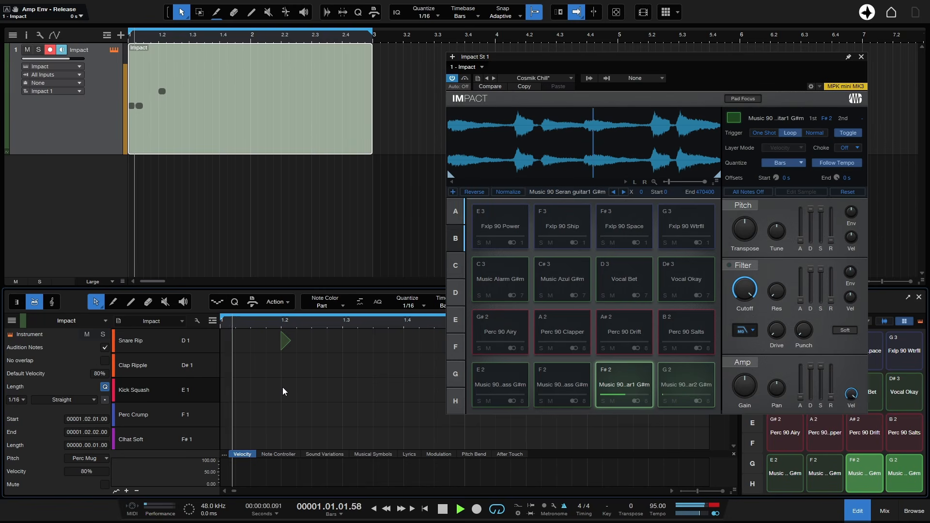
click(254, 390)
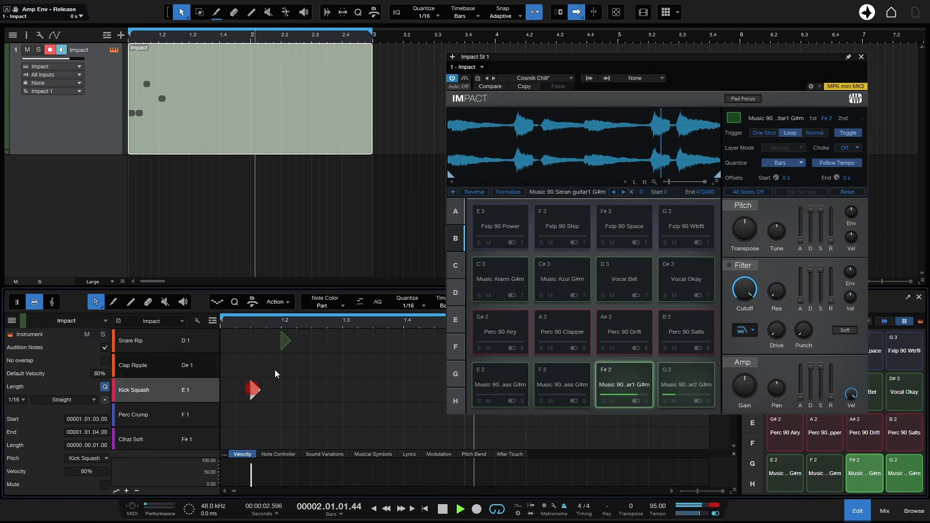
click(405, 342)
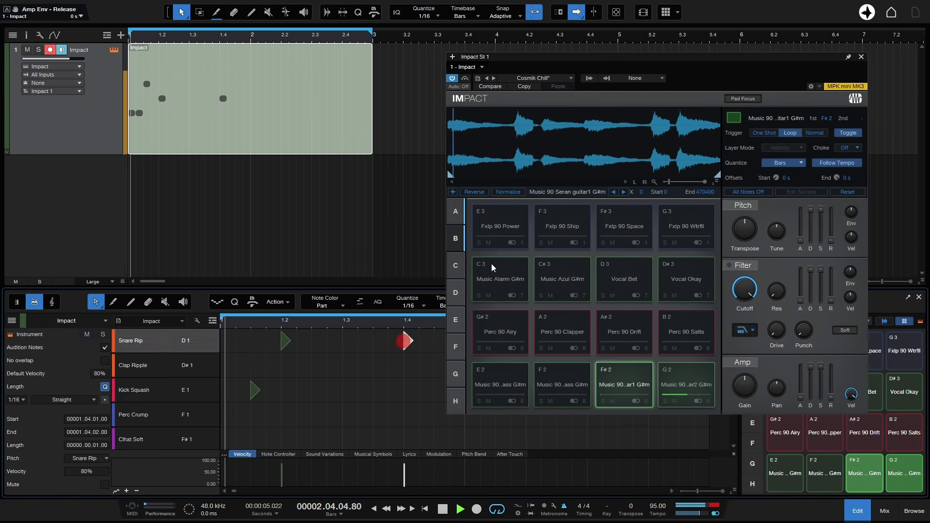
Step: Close Impact's full window and add Snare Rip notes at 2.2.1 and 2.4.1
click(860, 57)
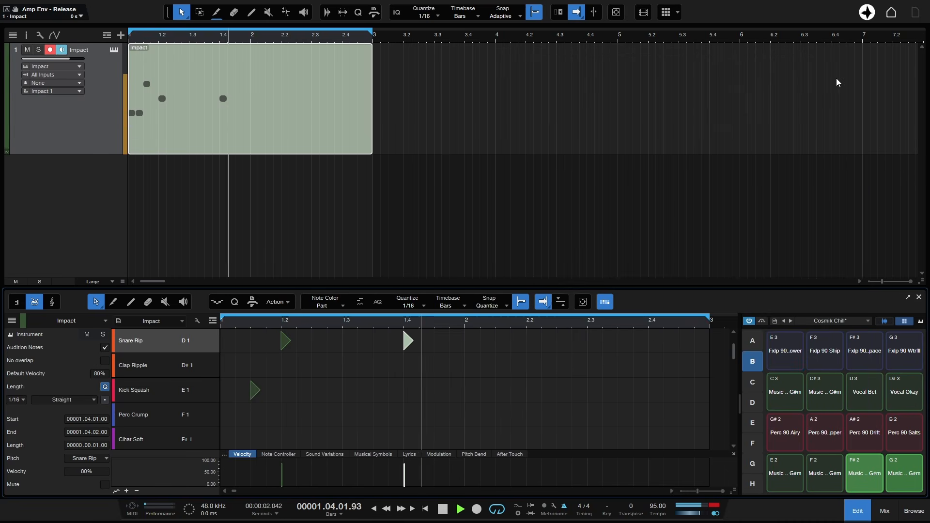
click(527, 339)
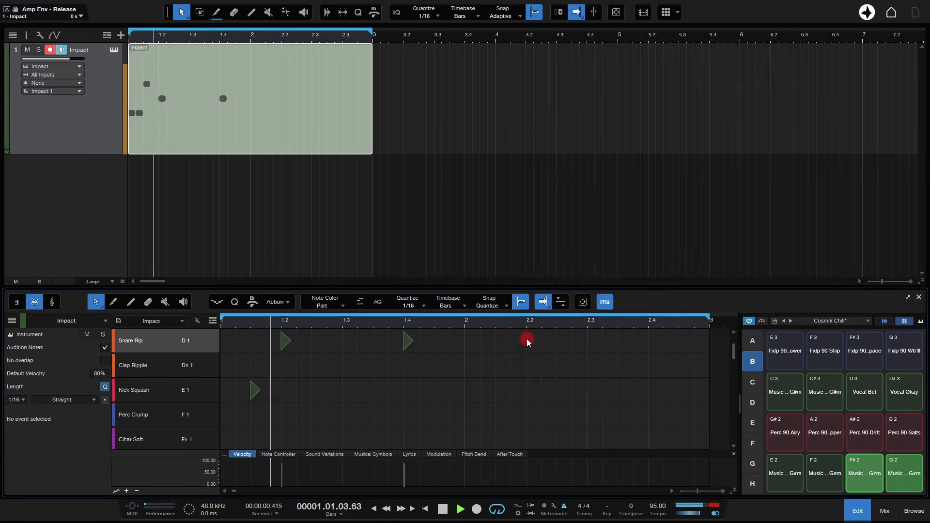
click(653, 341)
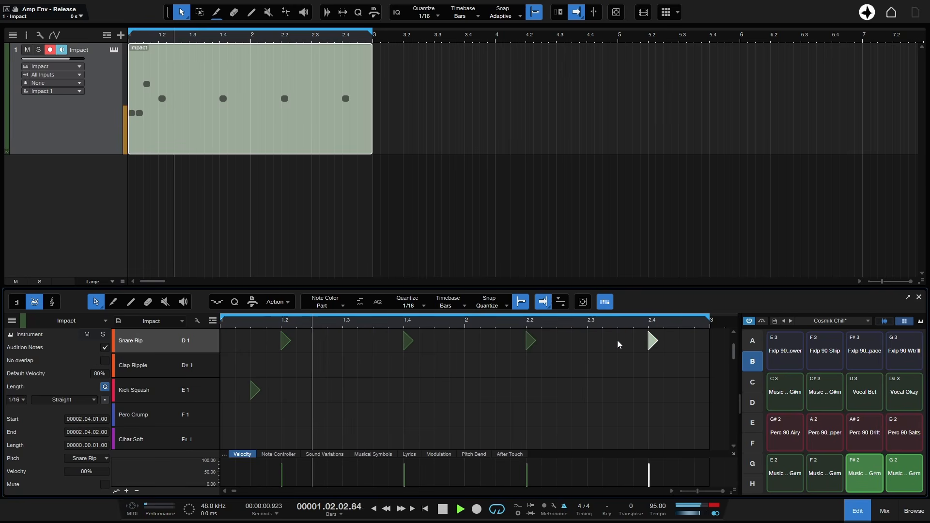
click(618, 342)
scroll(533, 382, up, 2)
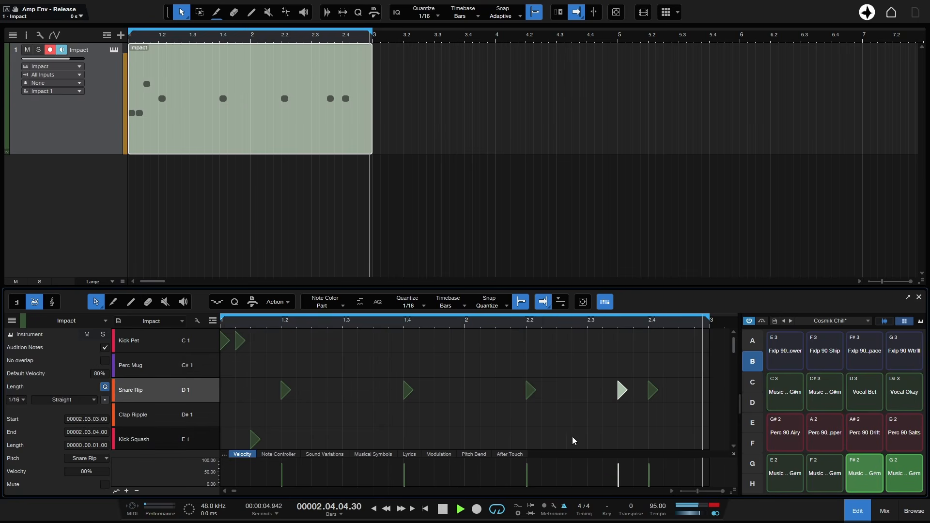
double_click(621, 391)
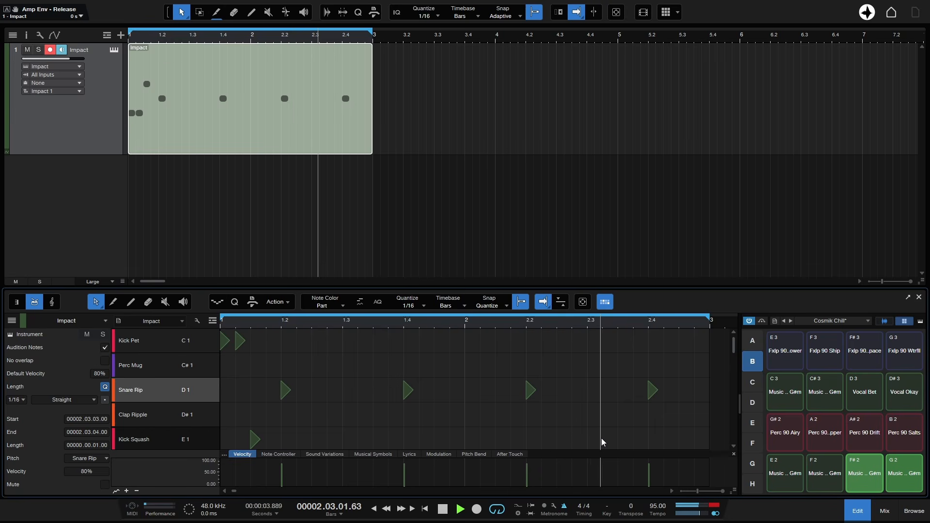
Step: Add a Kick Squash note at 2.3.1 and Kick Pet notes at 1.3.1, 2.1.1 and 2.1.2
double_click(587, 439)
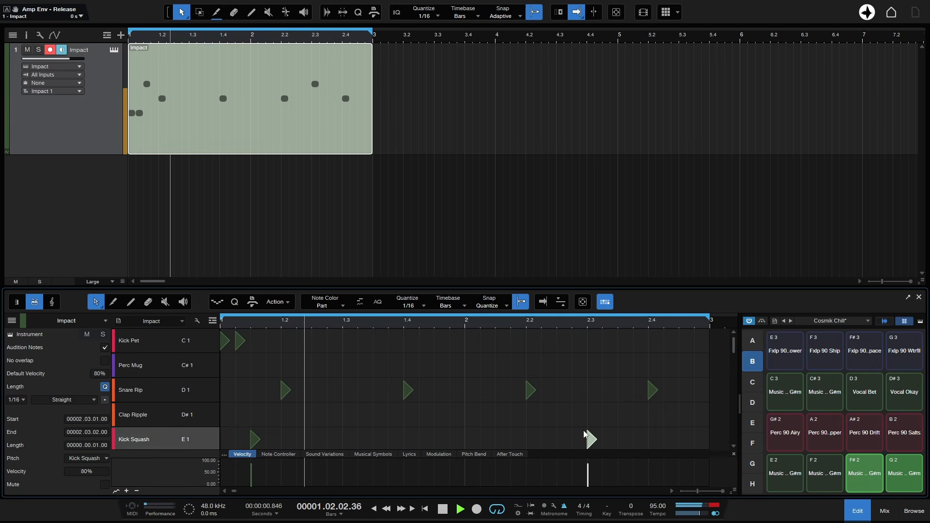
double_click(344, 340)
click(464, 342)
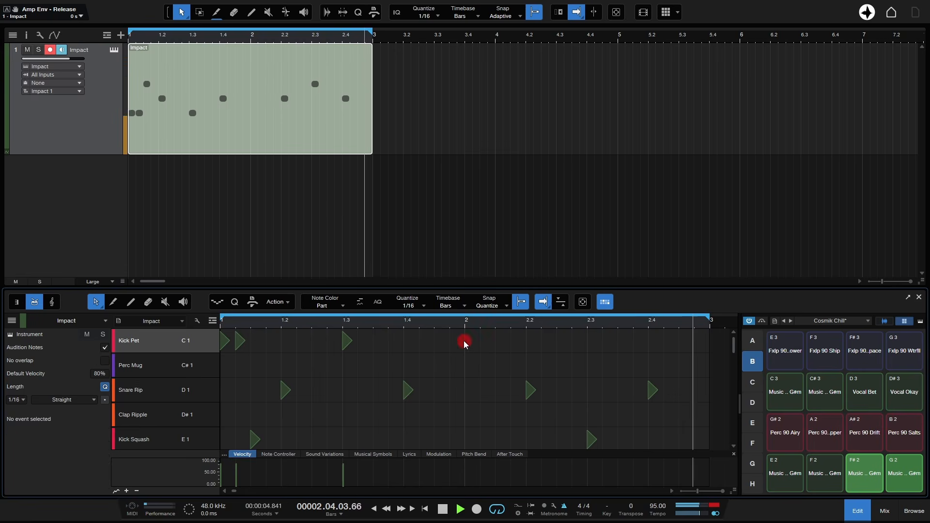
double_click(464, 342)
double_click(481, 341)
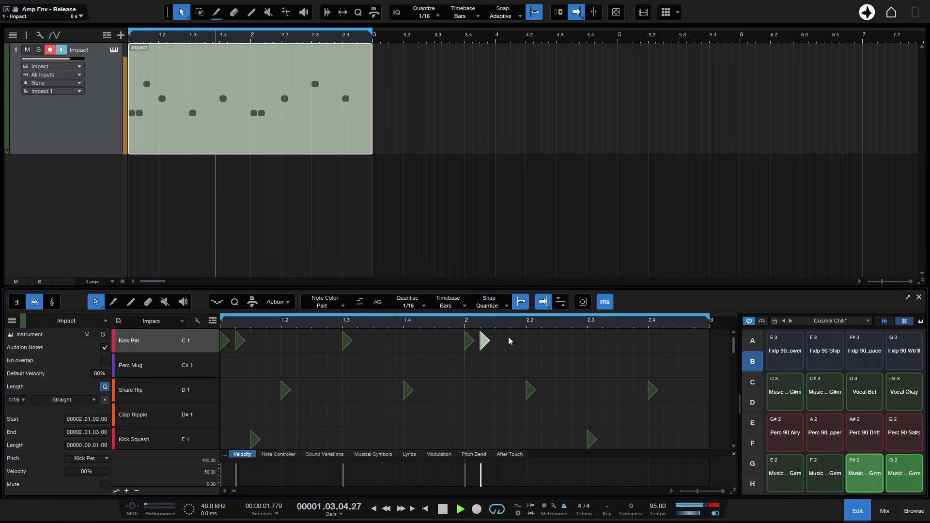
Step: Move the Kick Pet note at 1.3.1 to 1.3.3 and the one at 2.1.1 to 2.1.4
drag(346, 341, 380, 345)
drag(469, 341, 513, 344)
key(f)
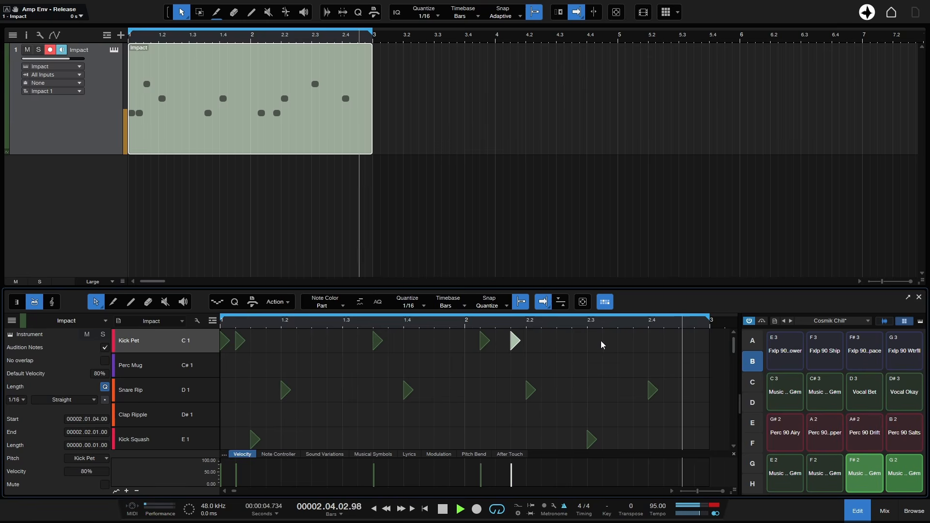
Step: Add two more Kick Pet notes in the second bar, at 2.2.4 and 2.3.3
click(574, 341)
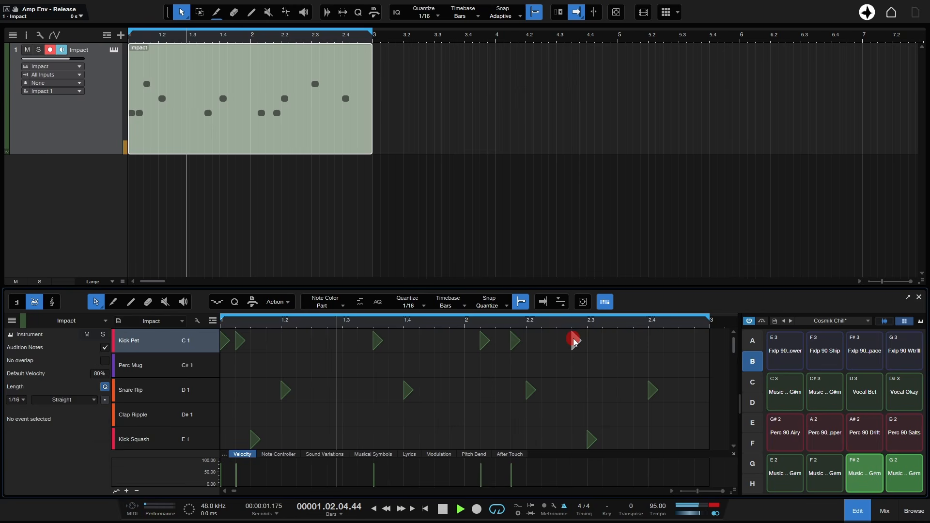
click(620, 340)
key(f)
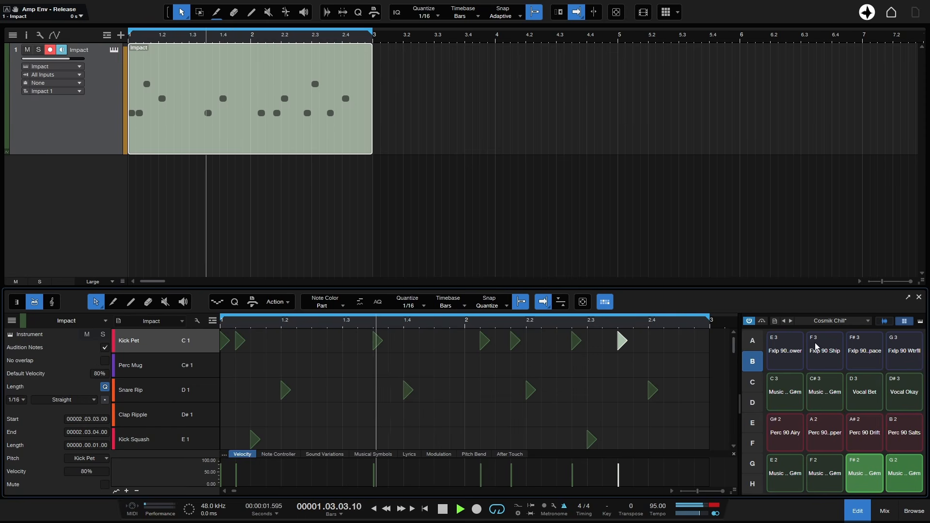
Step: Reopen Impact's full window, move it away from the browser area and show the sample library files
click(920, 322)
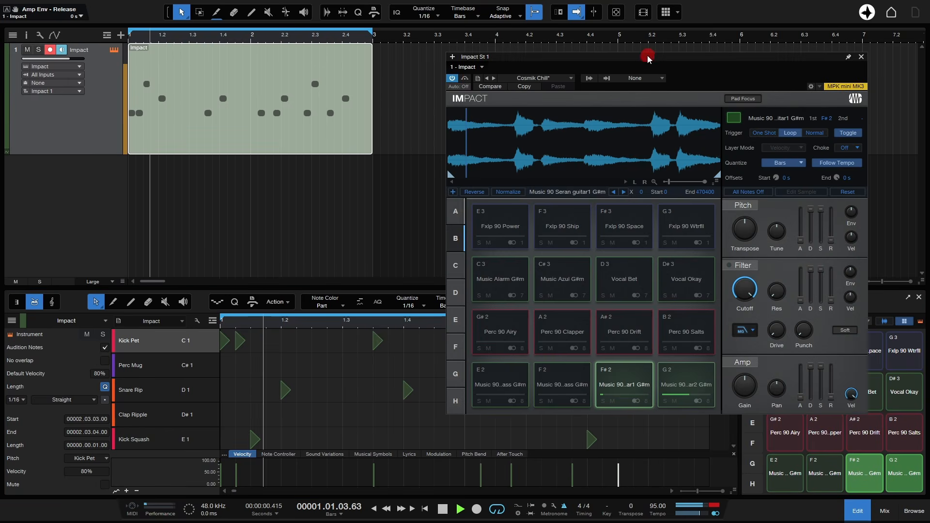
drag(648, 57, 306, 74)
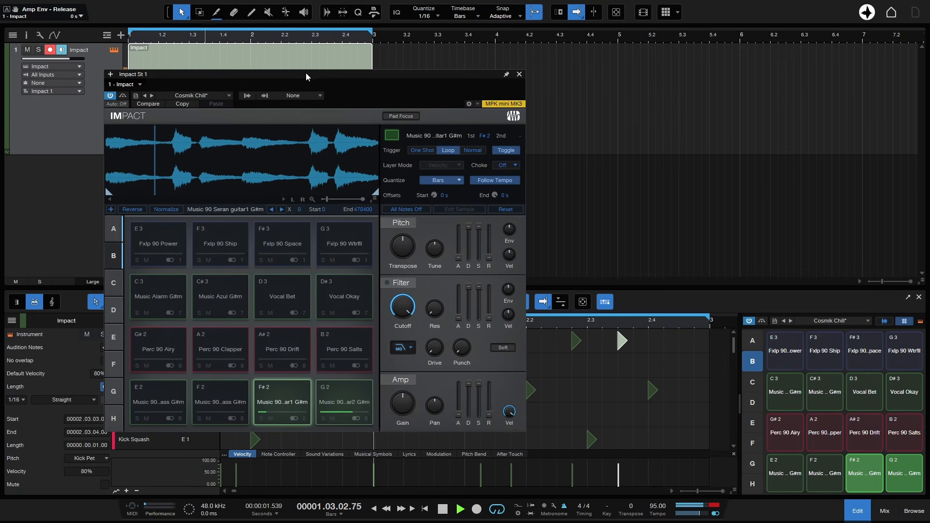
click(914, 511)
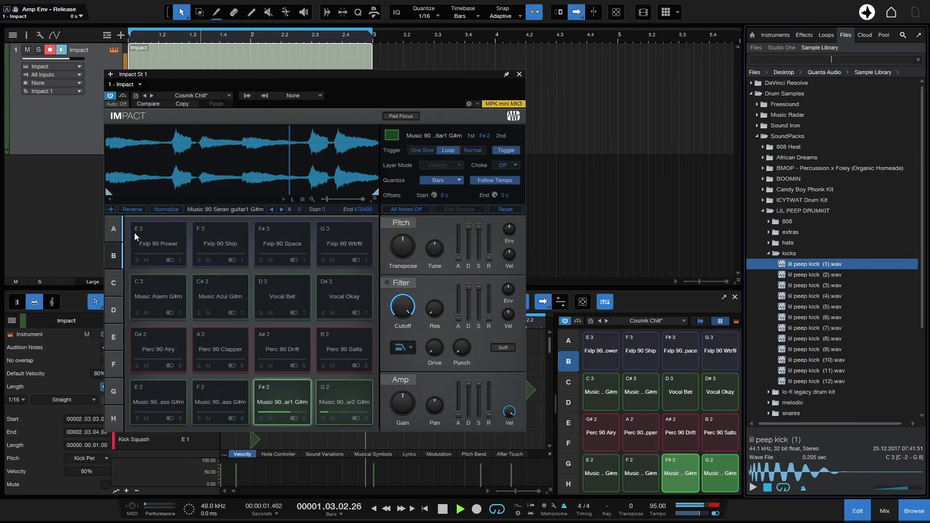
Step: Switch Impact to pad bank A, preview lil peep kick (1).wav and load it onto the C 1 pad
click(113, 229)
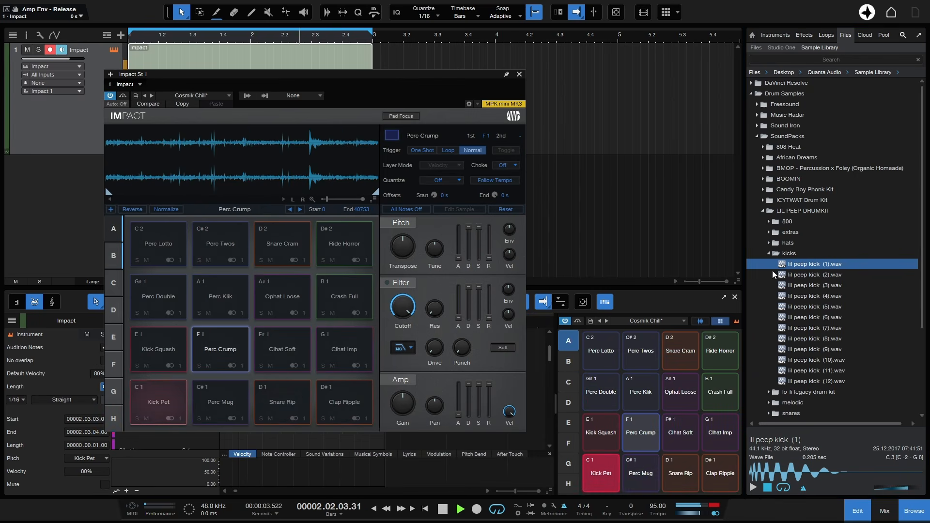
click(812, 266)
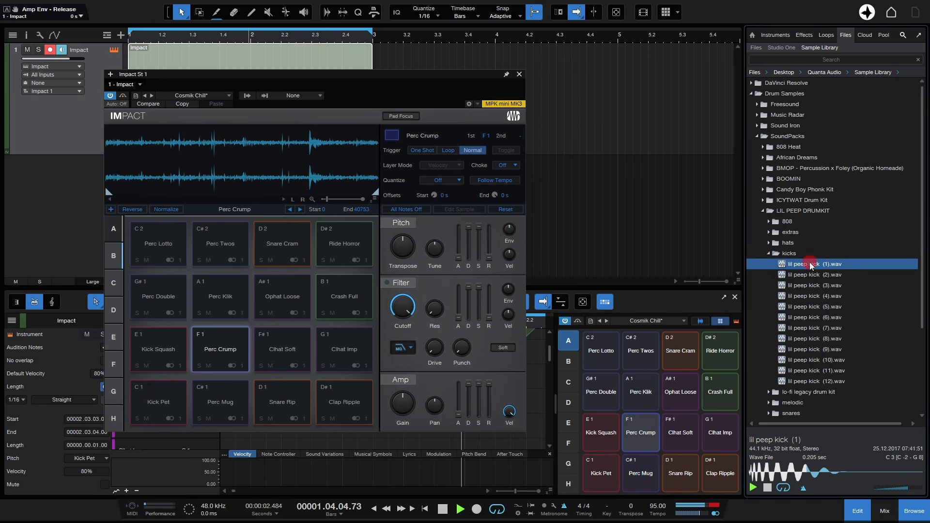
drag(812, 266, 164, 403)
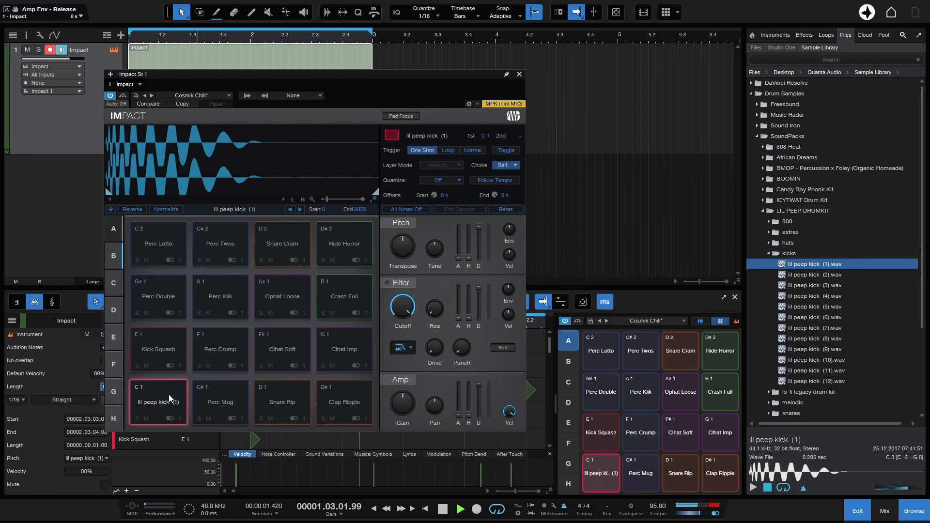
Step: Audition samples in the LIL PEEP DRUMKIT snares folder and load high n tight snare.wav onto the D 1 pad
click(274, 410)
click(769, 253)
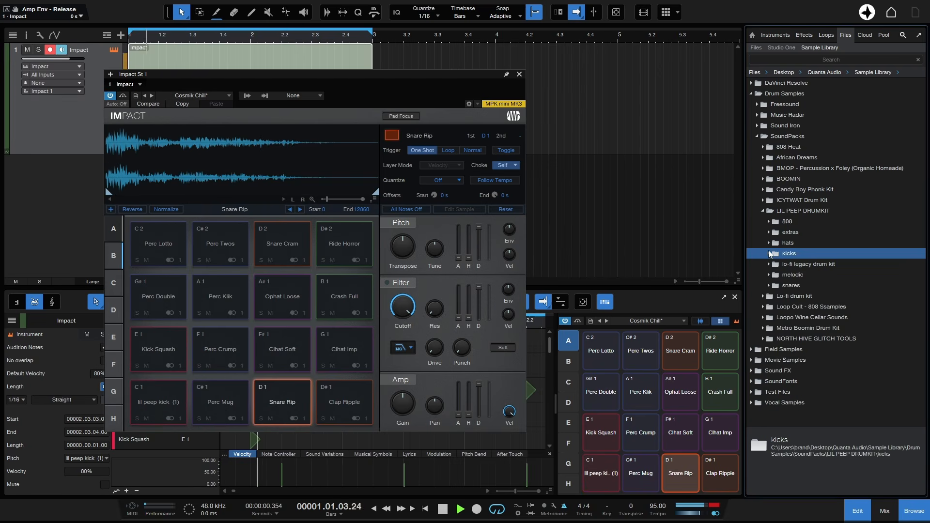
click(773, 285)
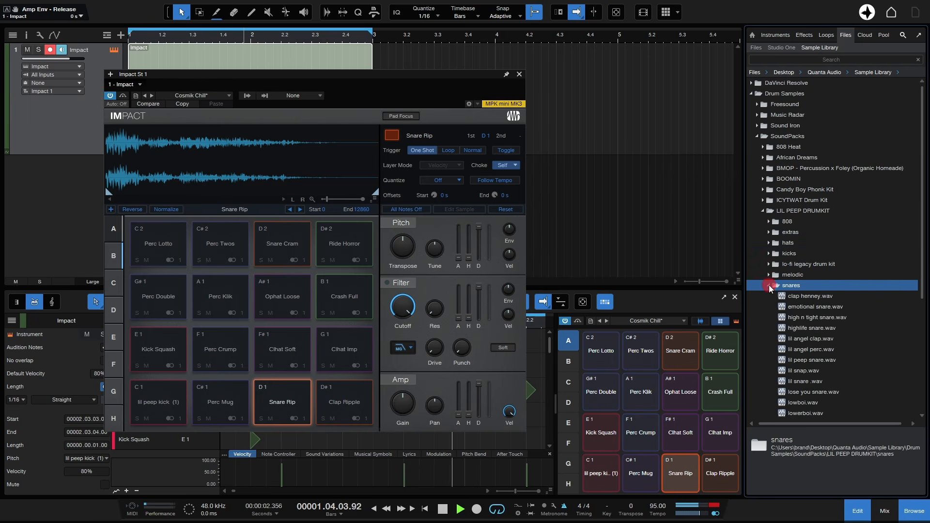
click(803, 297)
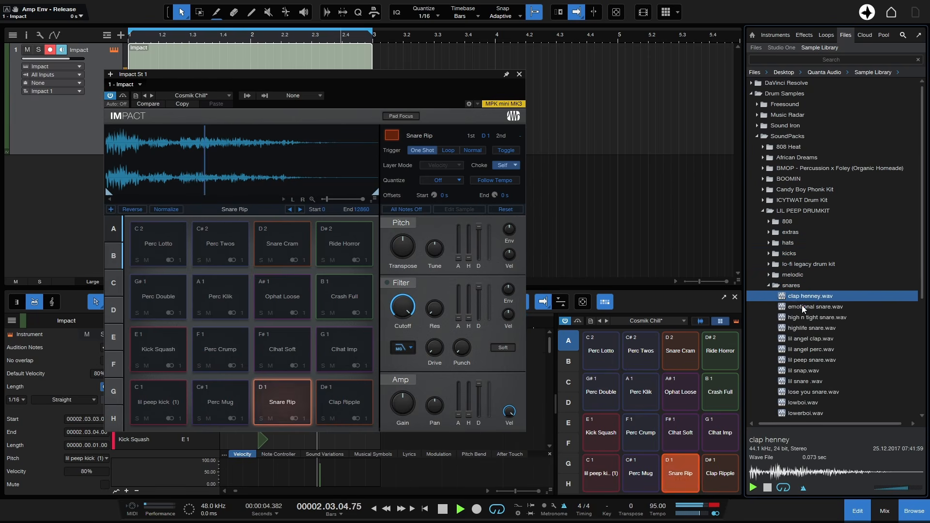
click(803, 307)
click(802, 318)
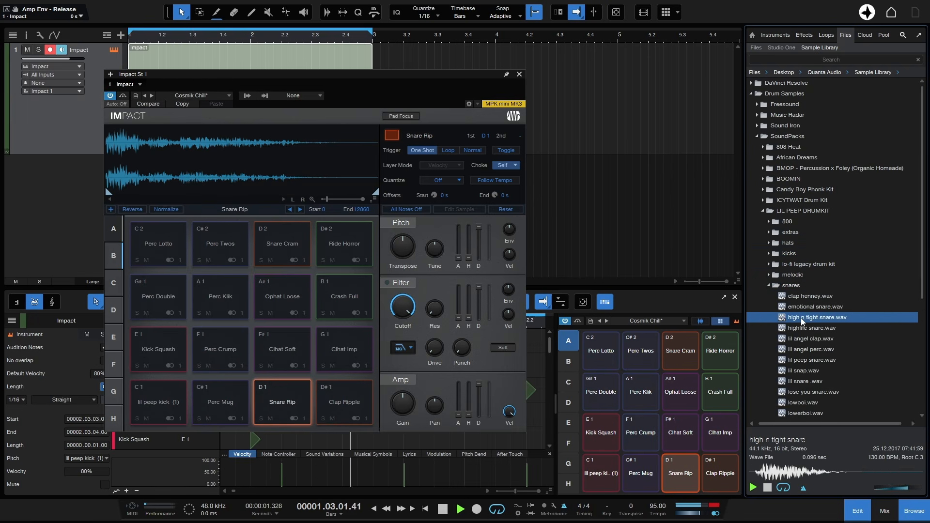
drag(543, 360, 270, 403)
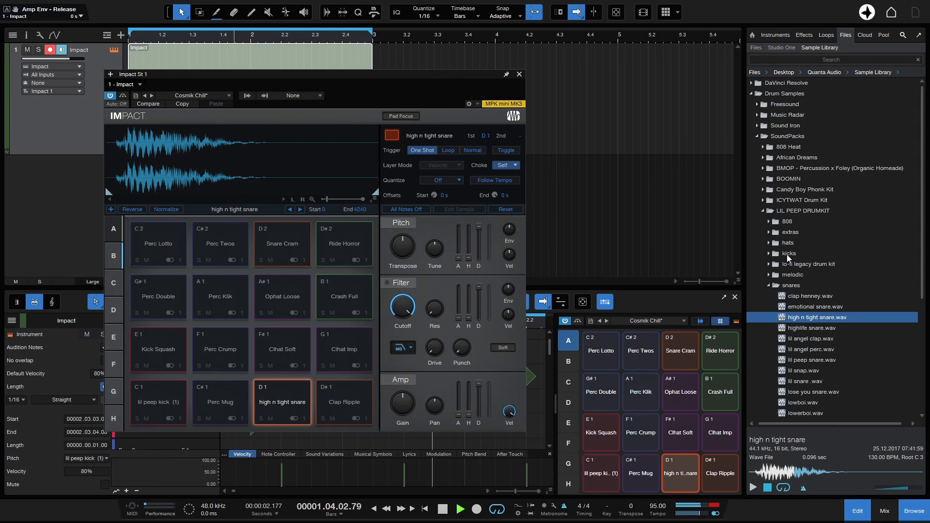
Step: Collapse the SoundPacks folders, open Vocal Samples > Freesound > Voice - Talking and preview the goodbye clip
click(768, 286)
click(763, 211)
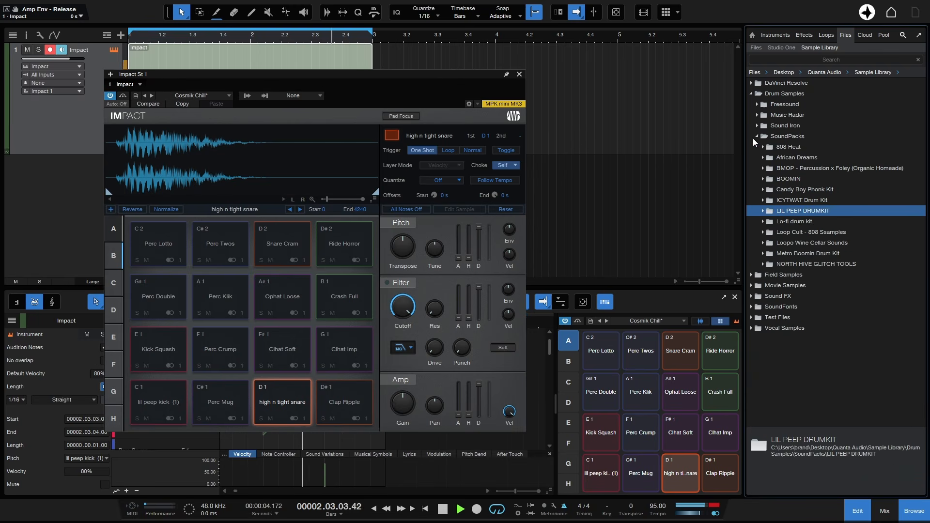
click(756, 136)
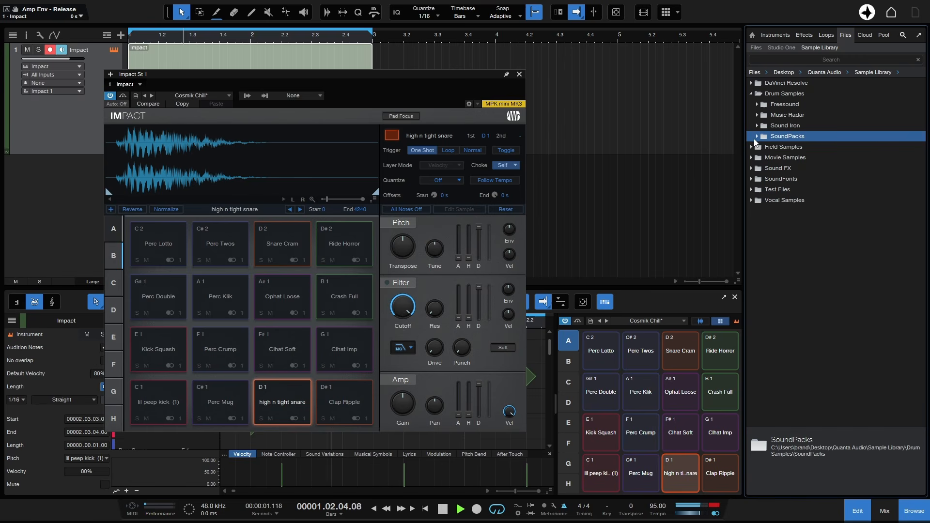
click(753, 200)
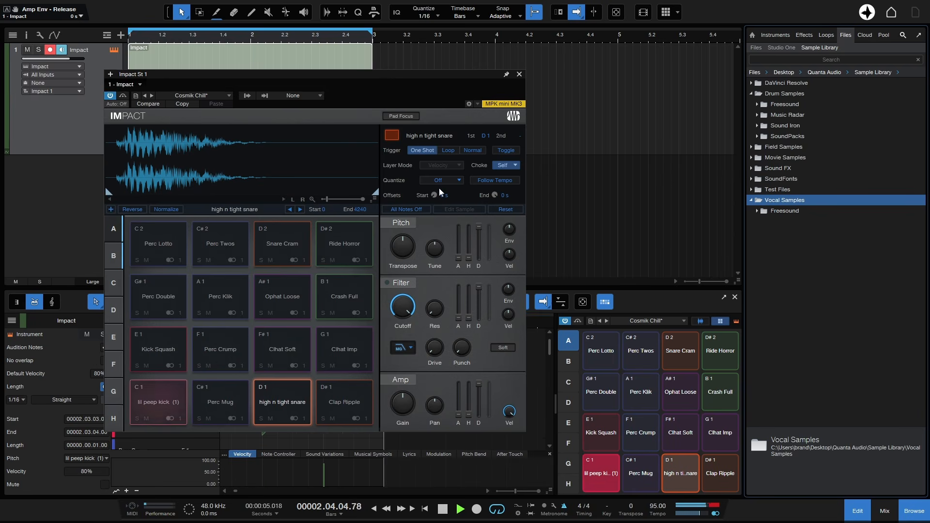
click(757, 212)
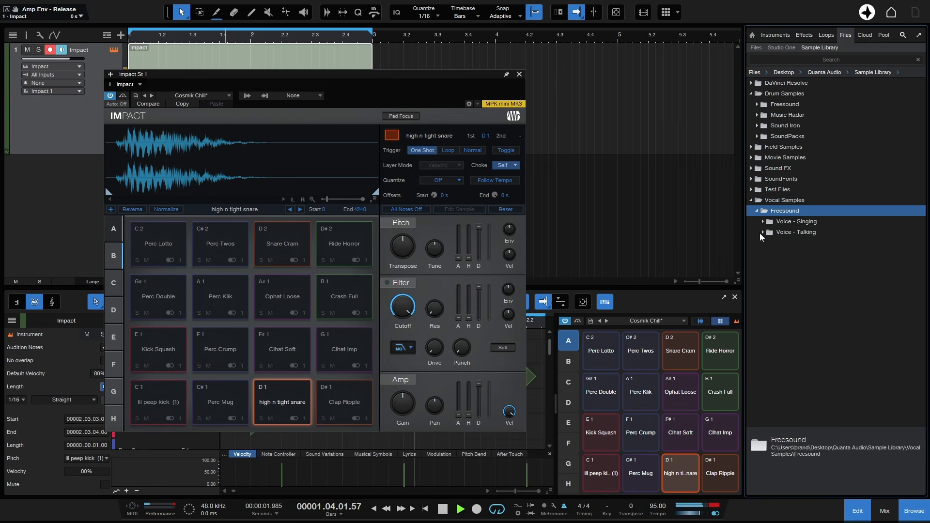
click(763, 232)
click(802, 243)
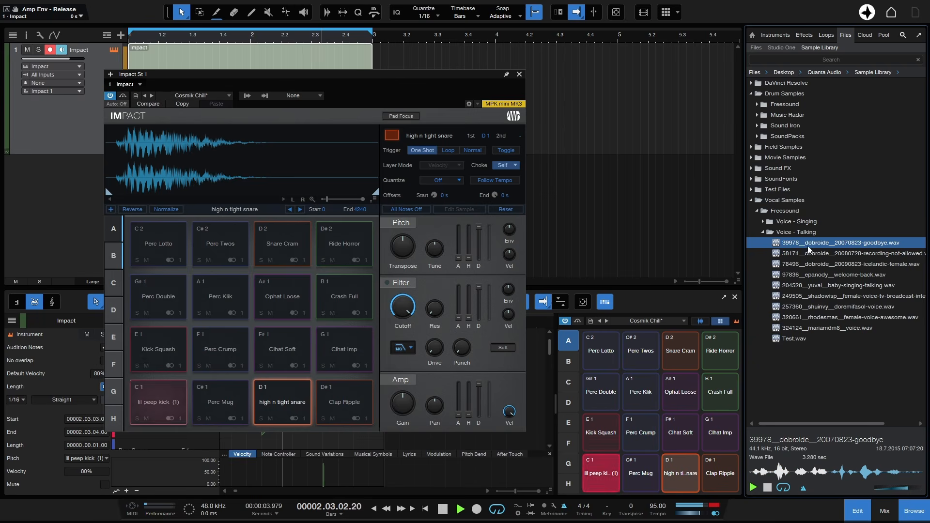
click(763, 233)
click(764, 222)
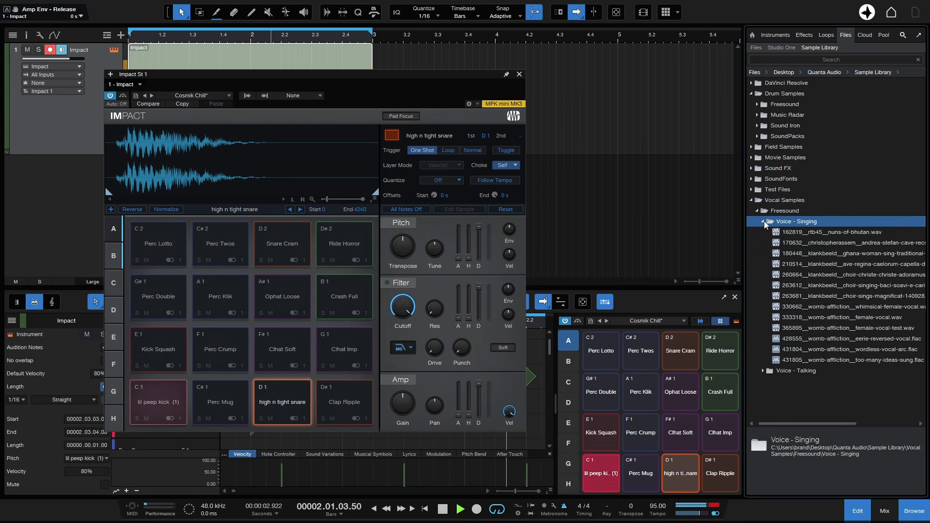
click(763, 221)
click(763, 232)
Step: Load the goodbye vocal clip onto the C 2 pad and move Impact's window clear of the part's two bars
click(801, 243)
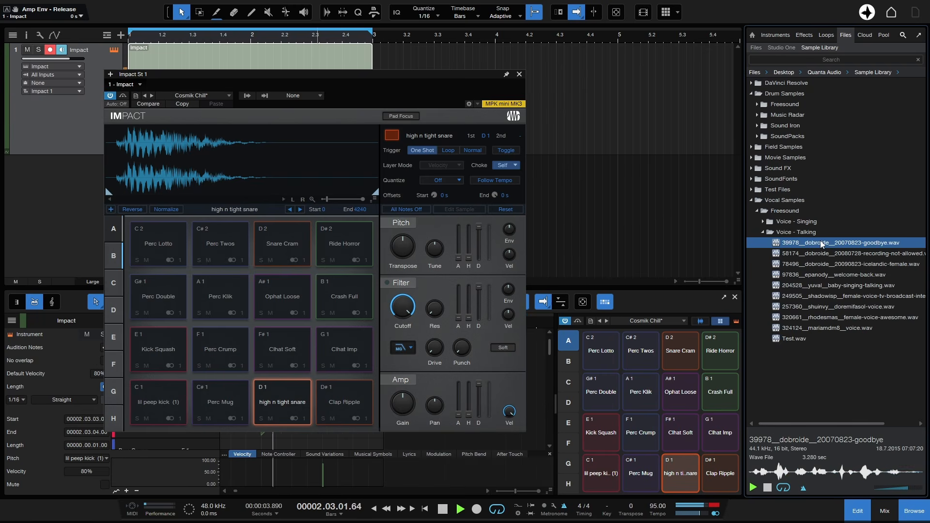
drag(822, 245, 169, 255)
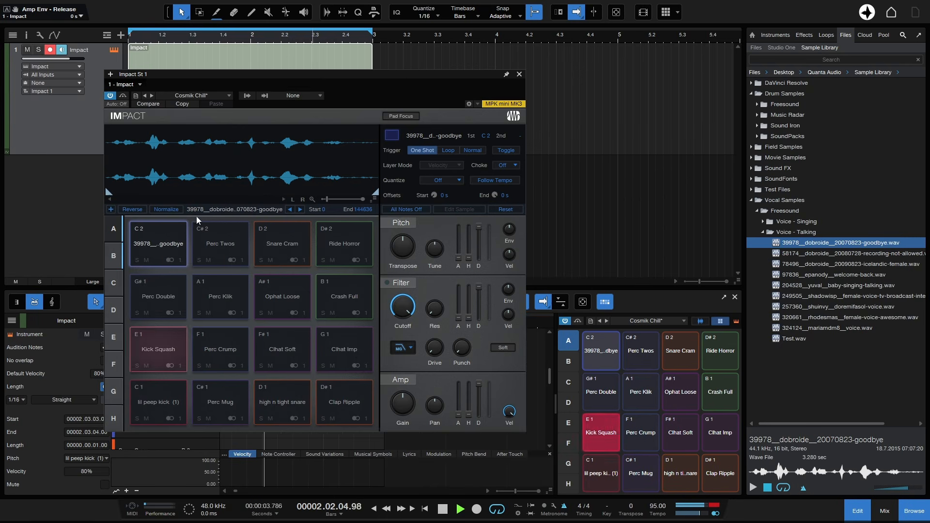
click(337, 76)
drag(338, 76, 655, 46)
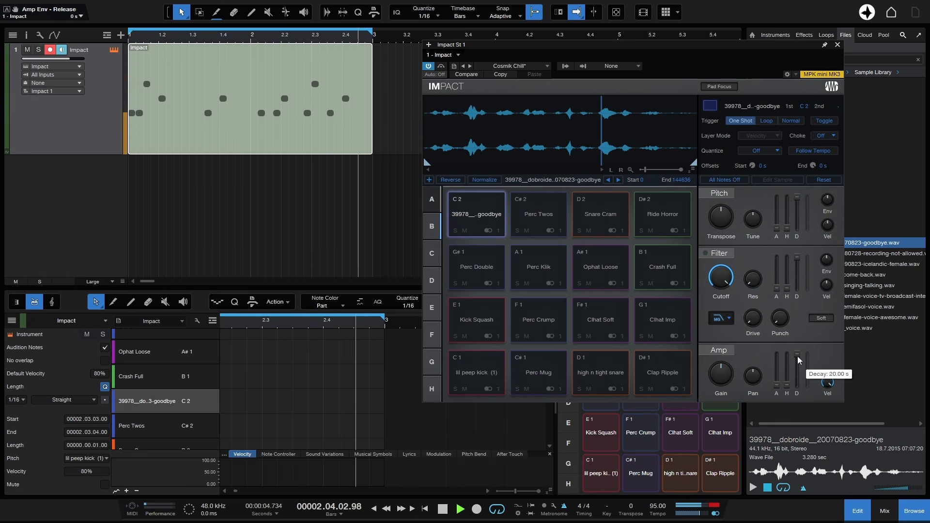
Step: Set the C 2 vocal pad's trigger mode to Normal and raise its Amp release to 12.06 s
click(790, 122)
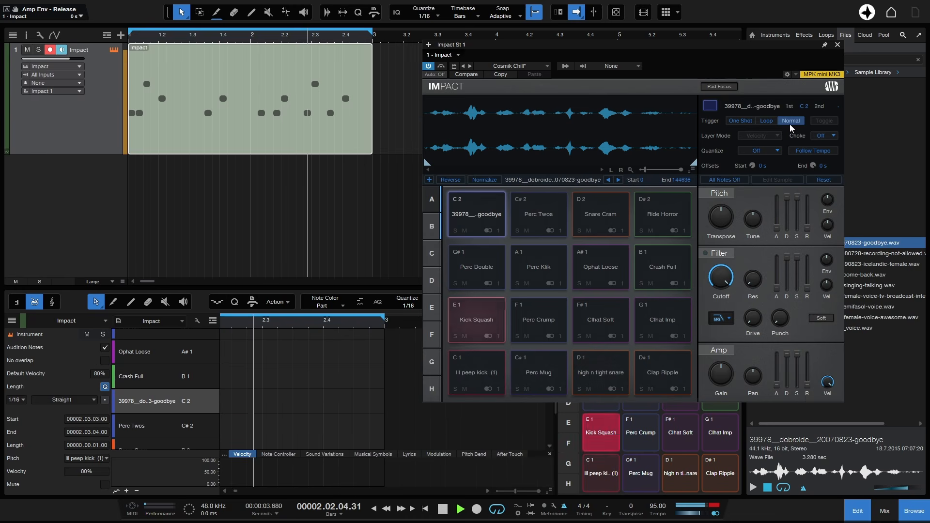
drag(807, 385, 808, 343)
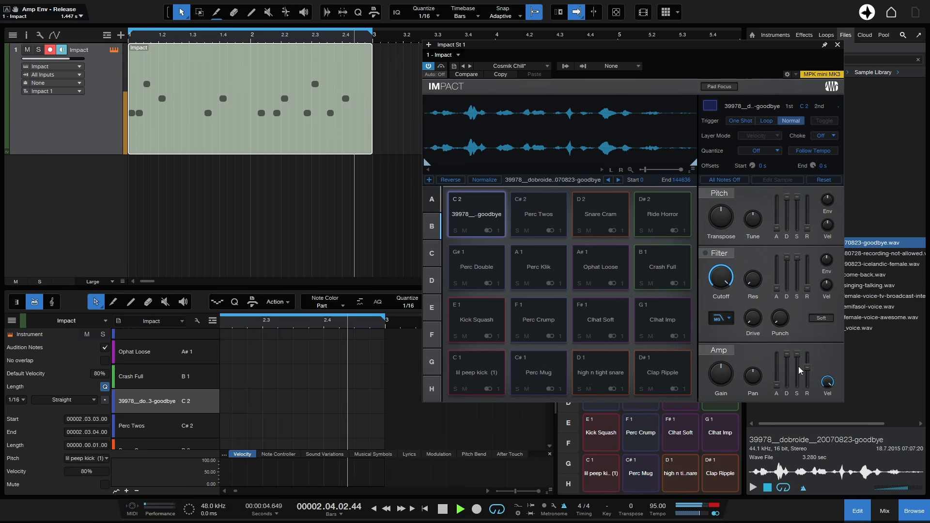
drag(808, 369, 808, 348)
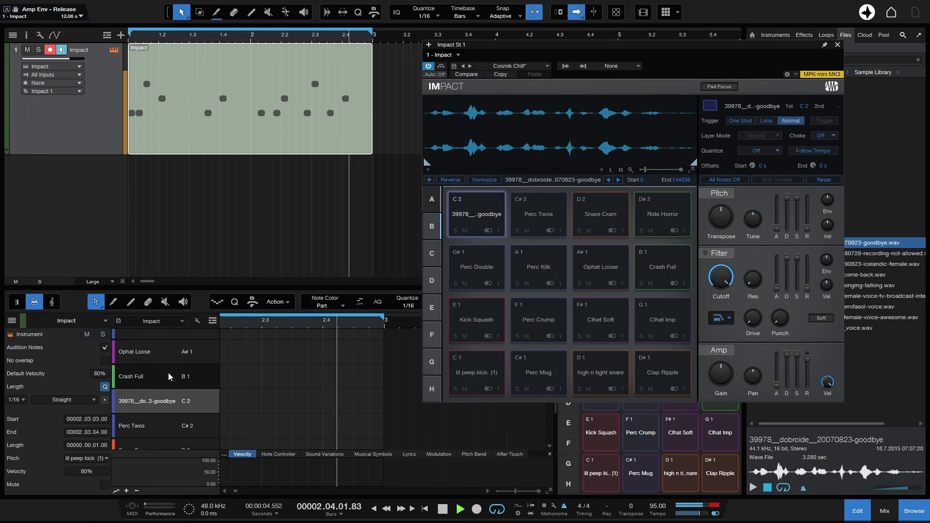
scroll(169, 377, up, 4)
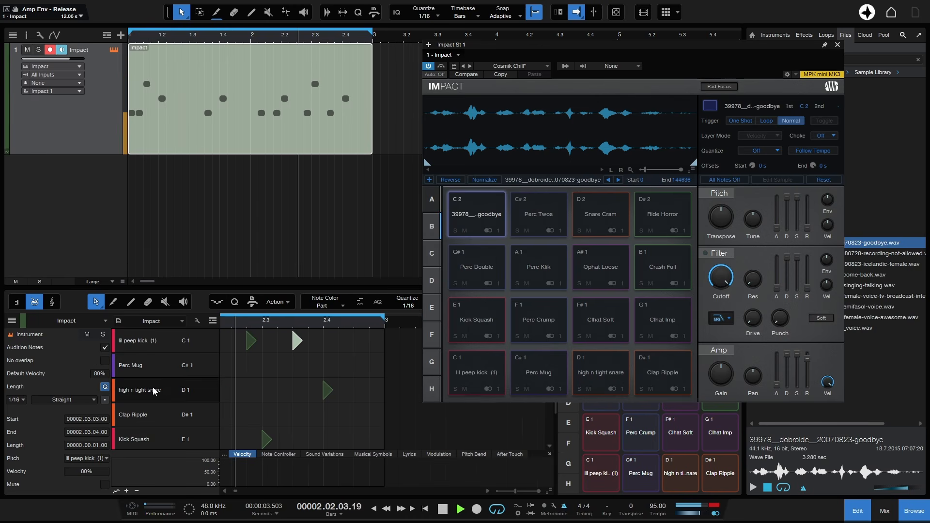
Step: Add a 1/16 note for the C 2 goodbye vocal pad at the very start of bar 1
scroll(165, 388, down, 3)
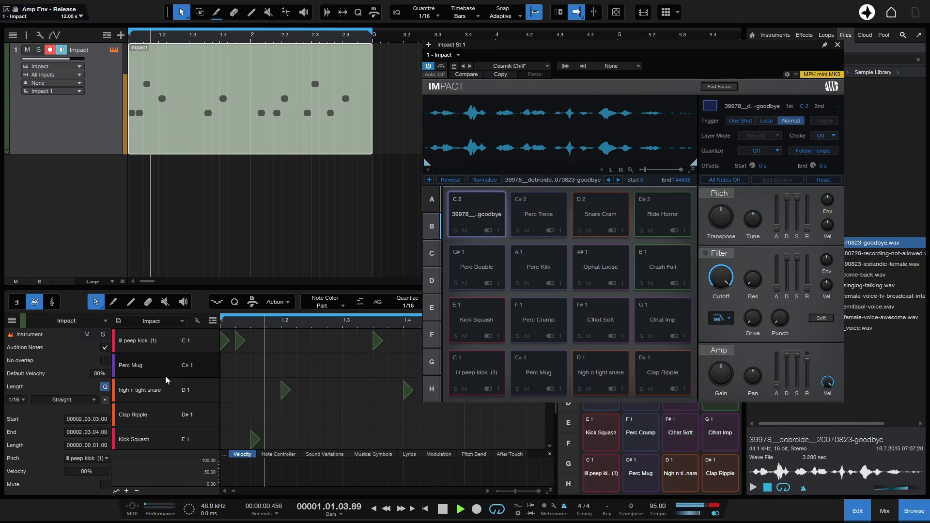
scroll(165, 381, down, 3)
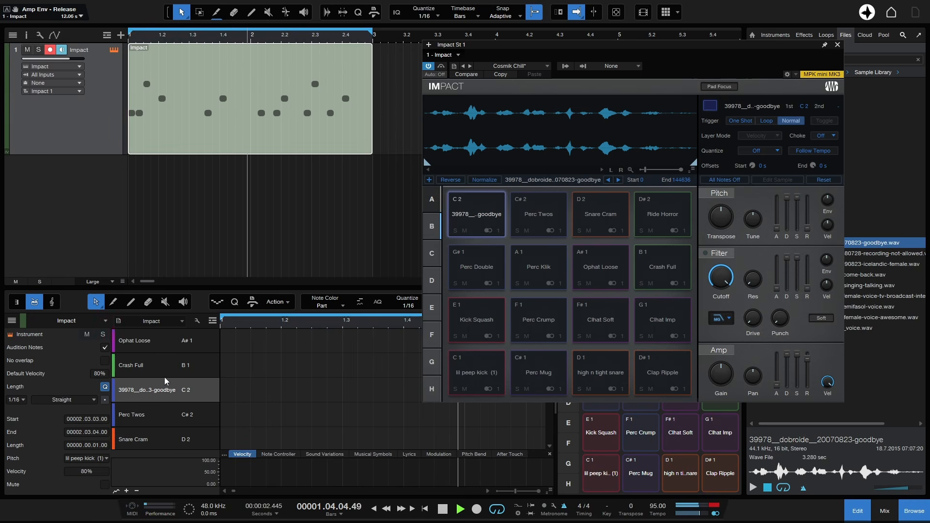
click(224, 391)
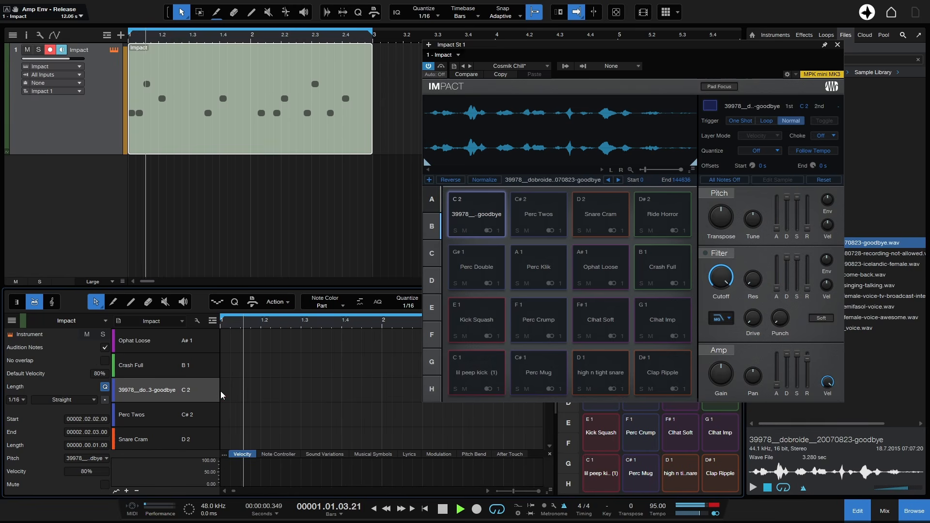
click(221, 393)
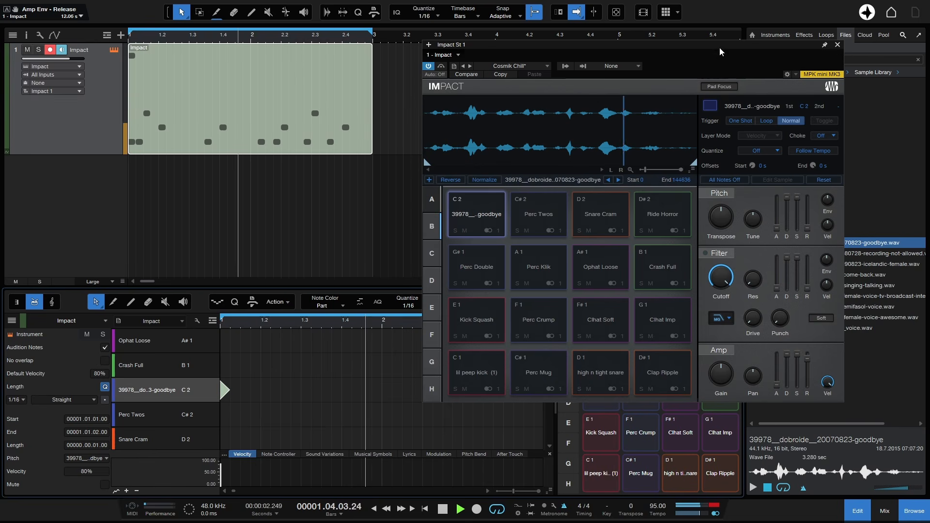
Step: Audition clips in the Vocal Samples > Freesound > Voice - Singing folder and load the 170632 cave-record vocal onto the C# 2 pad
drag(721, 52, 576, 43)
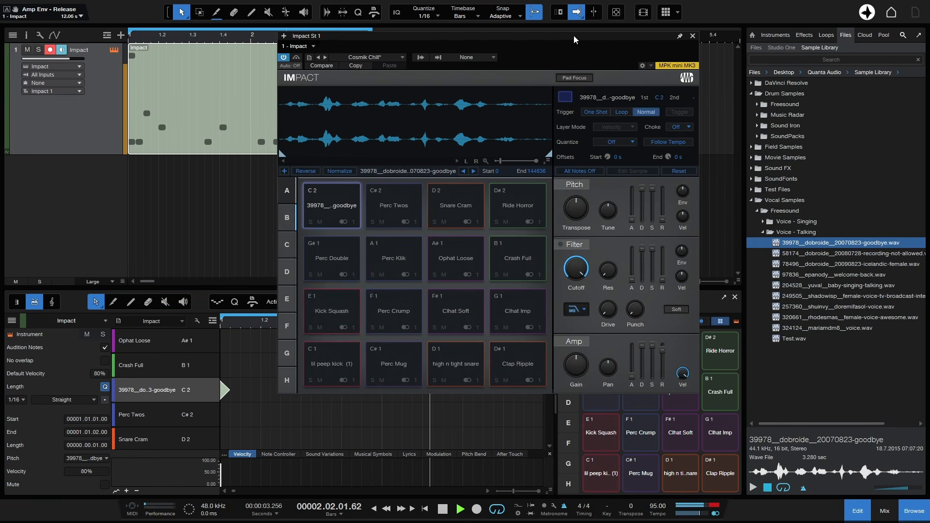
click(762, 232)
click(763, 221)
click(829, 233)
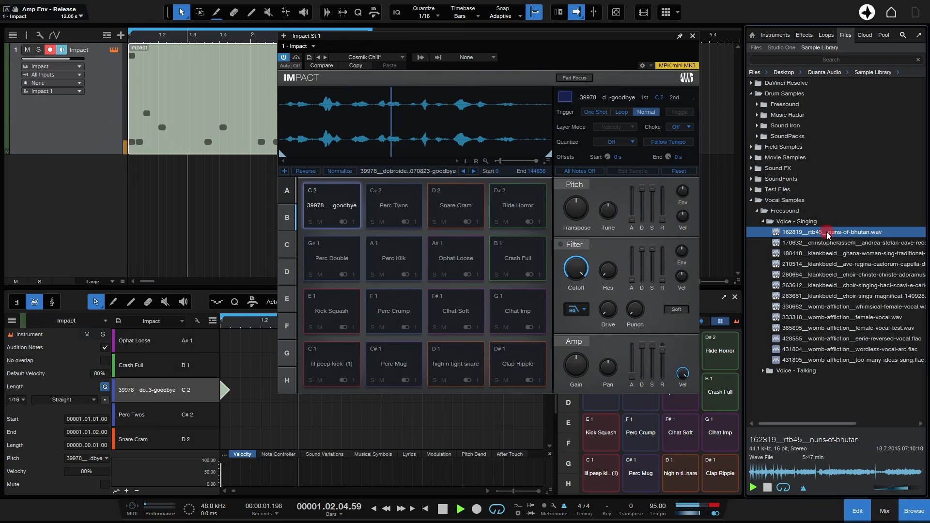
key(Down)
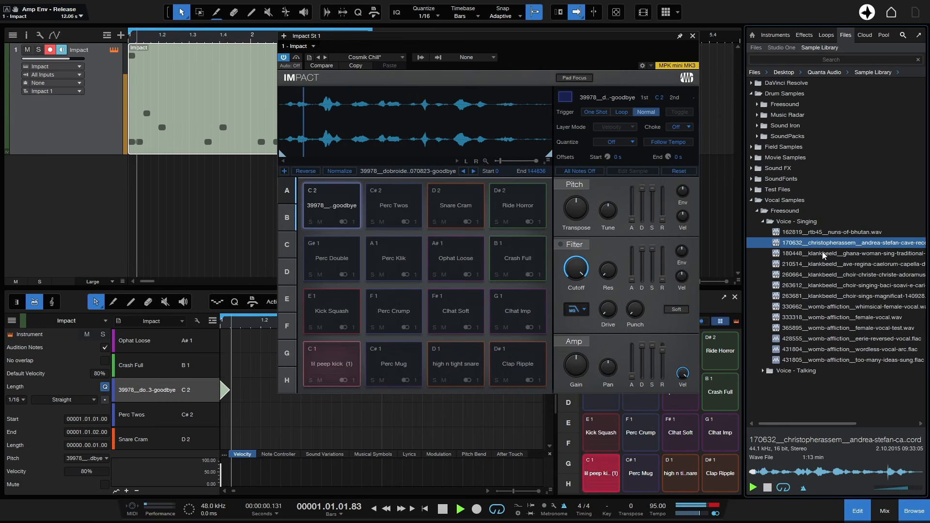
mouse_move(826, 242)
mouse_down()
mouse_move(390, 236)
mouse_move(391, 223)
mouse_up()
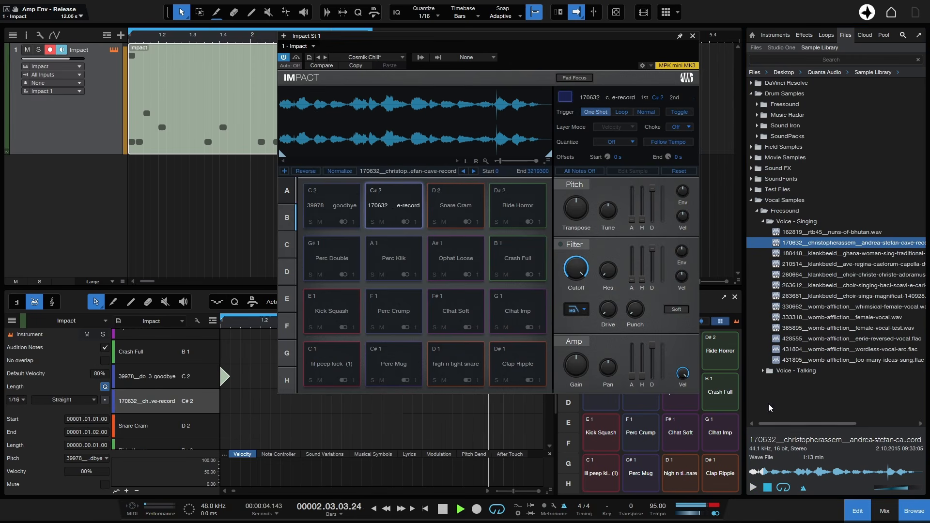
Step: Hide the browser, trim the end of the C# 2 pad's sample to 211179 and restart playback
key(F5)
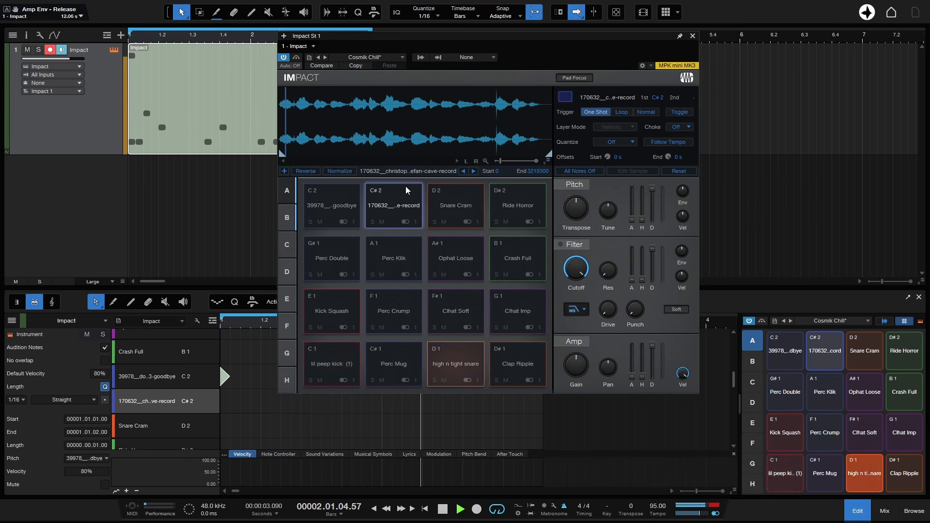
drag(549, 154, 311, 165)
key(space)
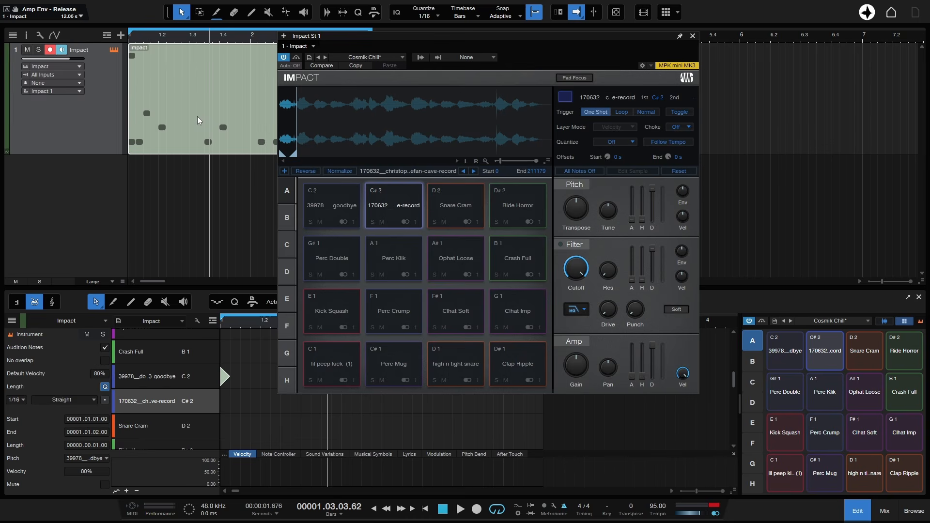
key(space)
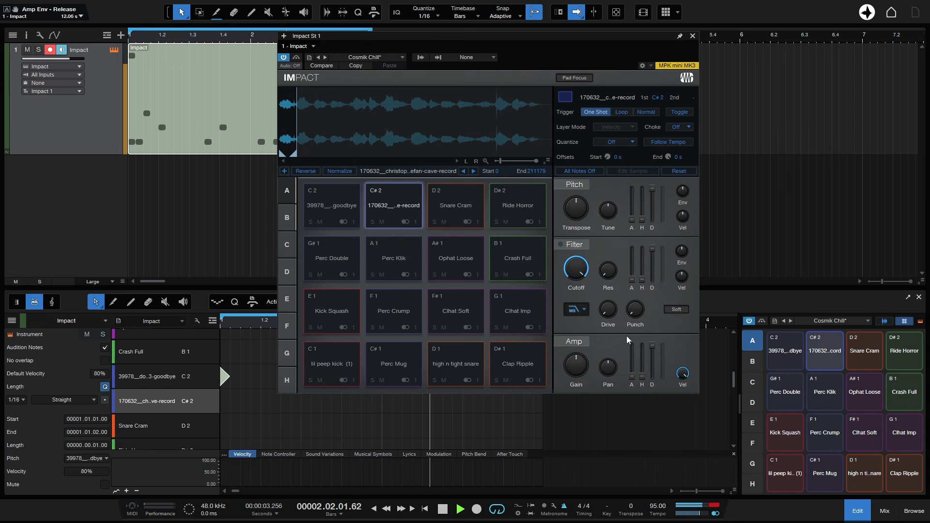
Step: Trigger the Seran guitar1 and guitar2 loops on bank B's F# 2 and G 2 pads and return to bank A
click(754, 359)
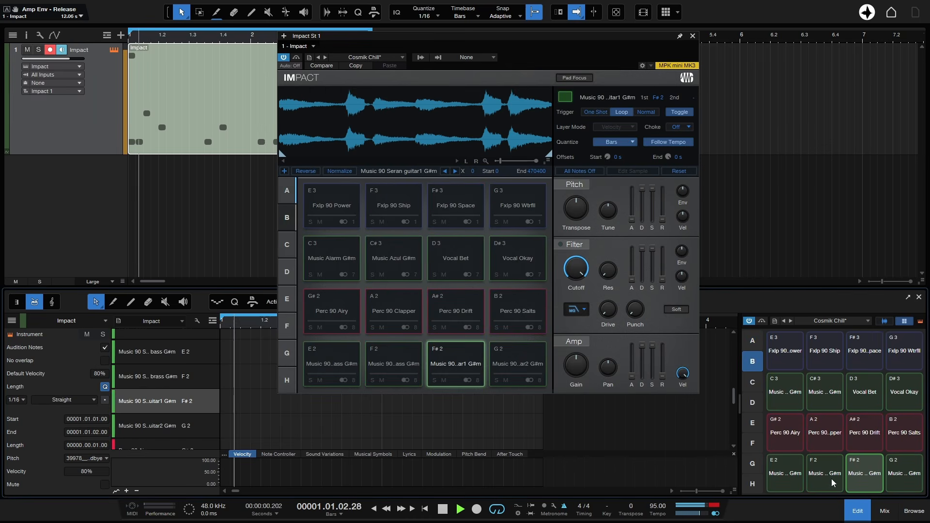
click(870, 477)
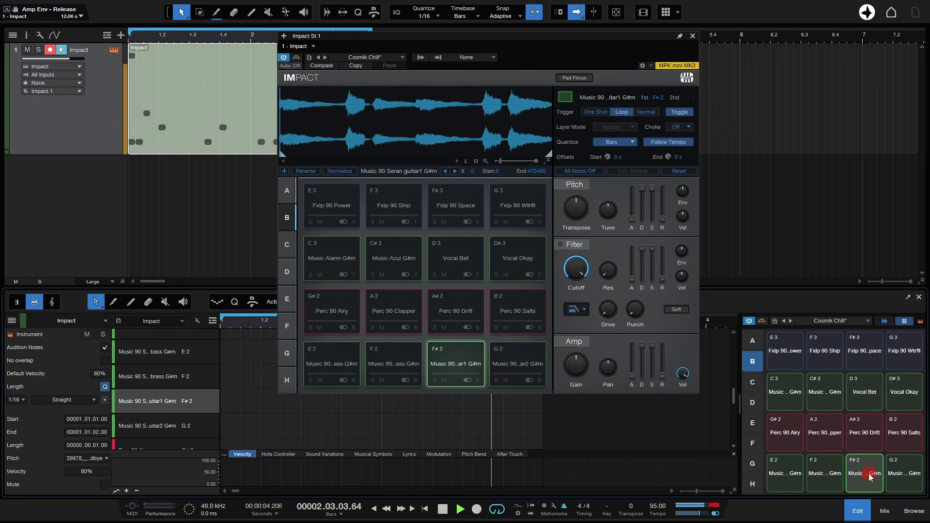
click(909, 480)
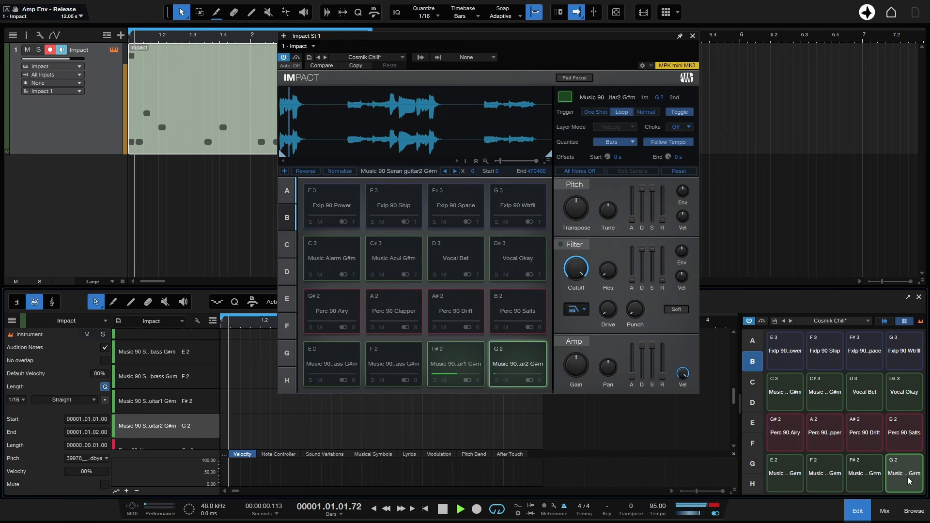
click(289, 193)
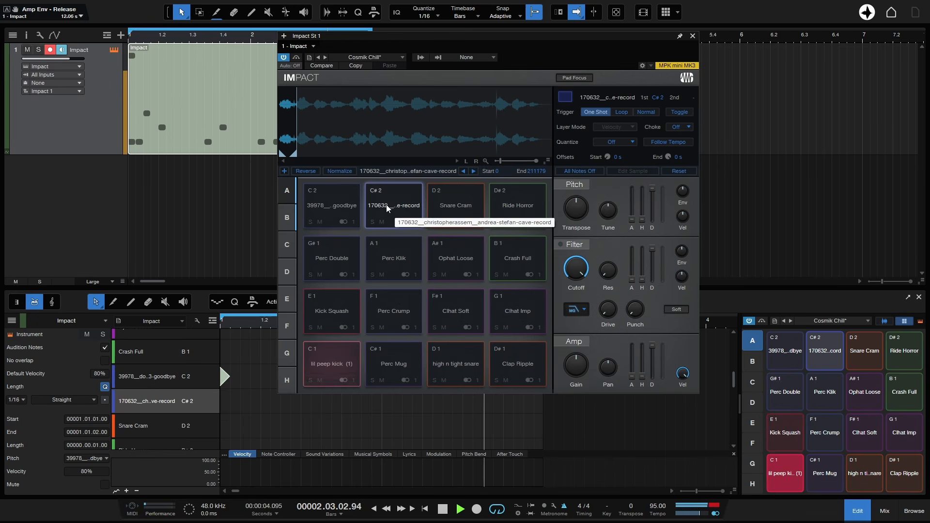
Step: Set the C# 2 pad's Transpose to 5 and trim its sample start to 7229
drag(569, 211, 579, 211)
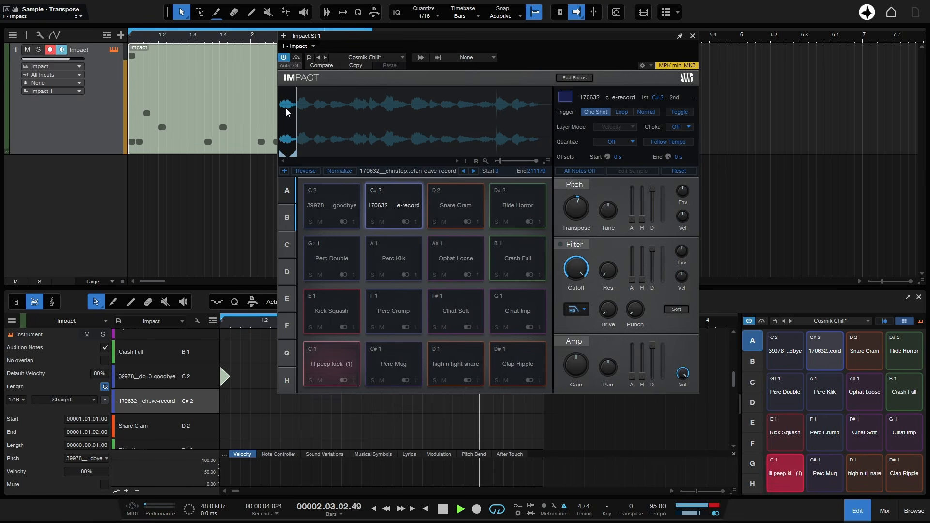
scroll(294, 125, up, 5)
scroll(345, 145, up, 3)
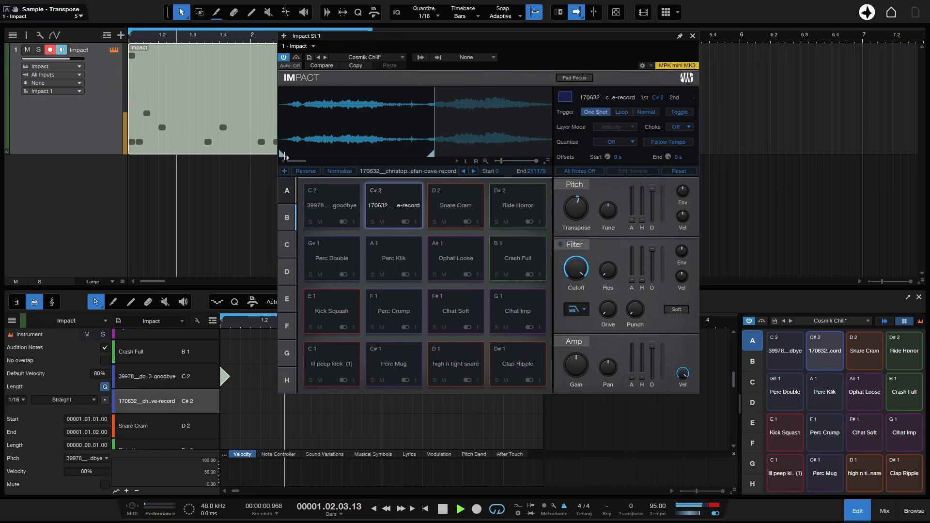
drag(282, 154, 287, 155)
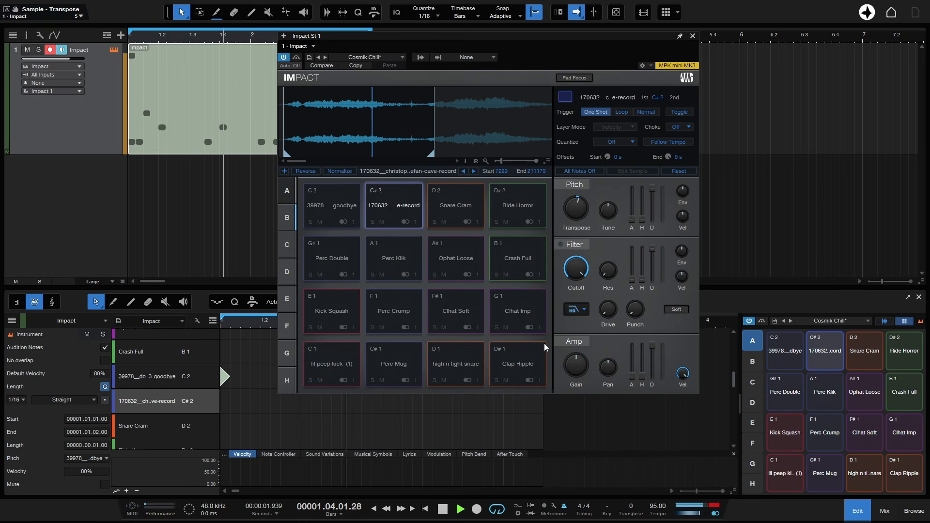
Step: Raise the C# 2 pad's Amp gain to +9.8 dB and route its output to Stereo 2
drag(577, 358, 577, 345)
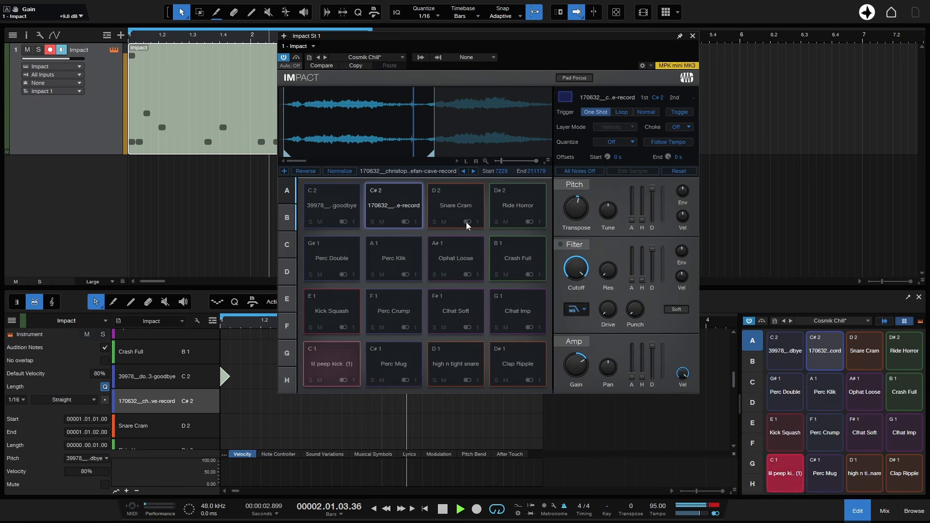
click(405, 222)
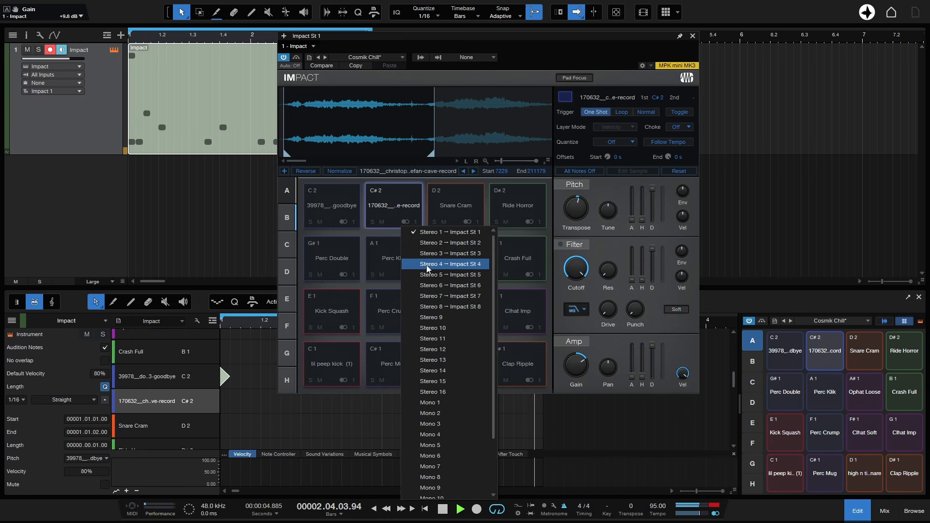
click(441, 242)
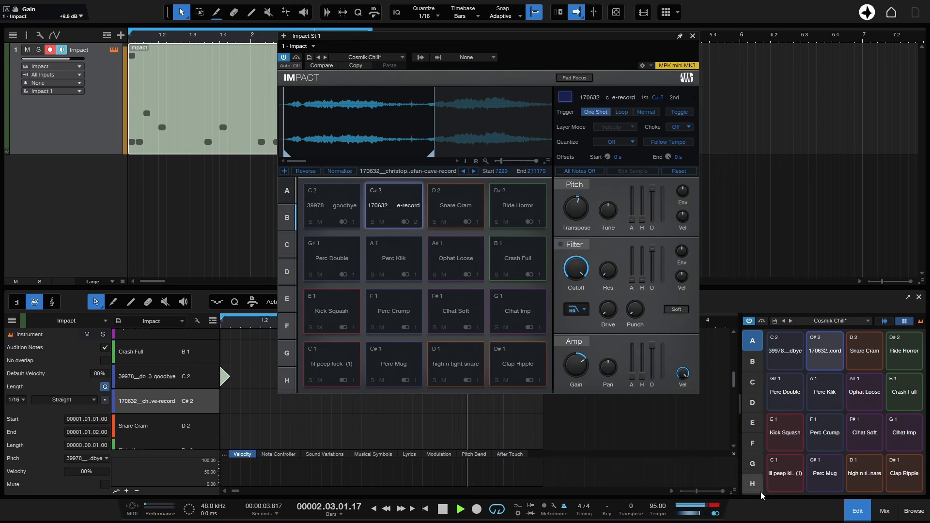
Step: Show Impact's separate output channels in the mixer and insert a Room Reverb on Impact St 1
click(882, 513)
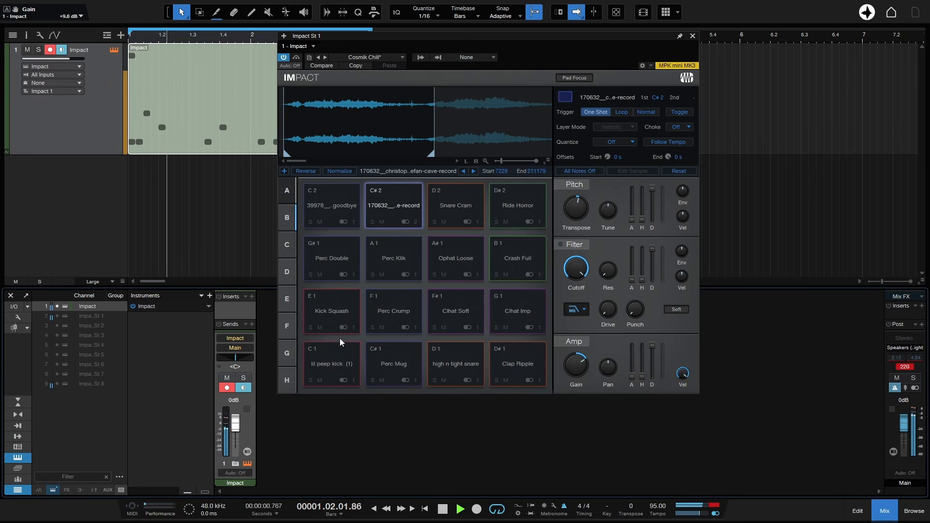
click(236, 464)
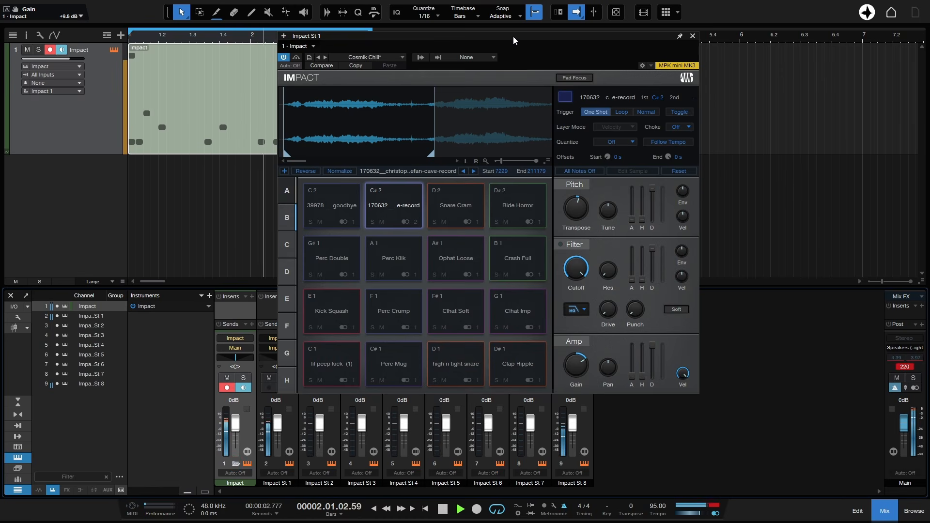
drag(514, 36, 652, 39)
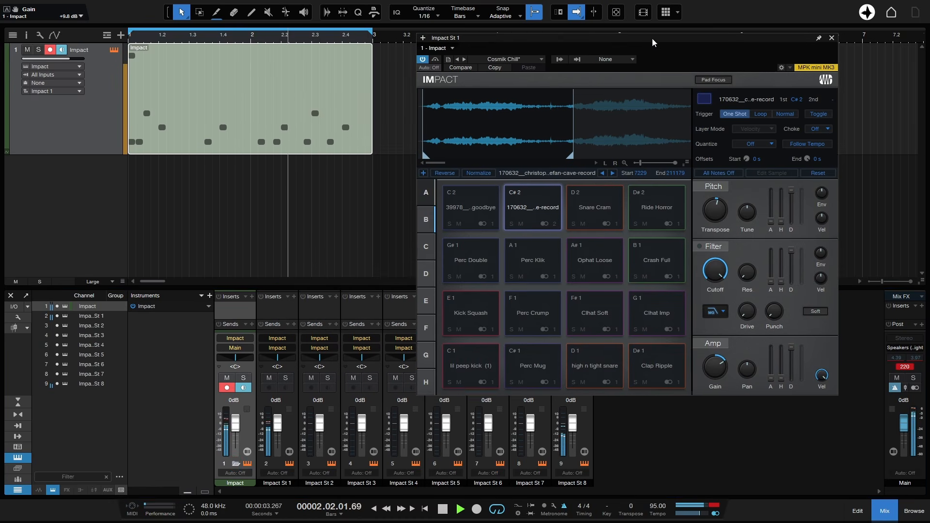
click(294, 296)
text(reverb)
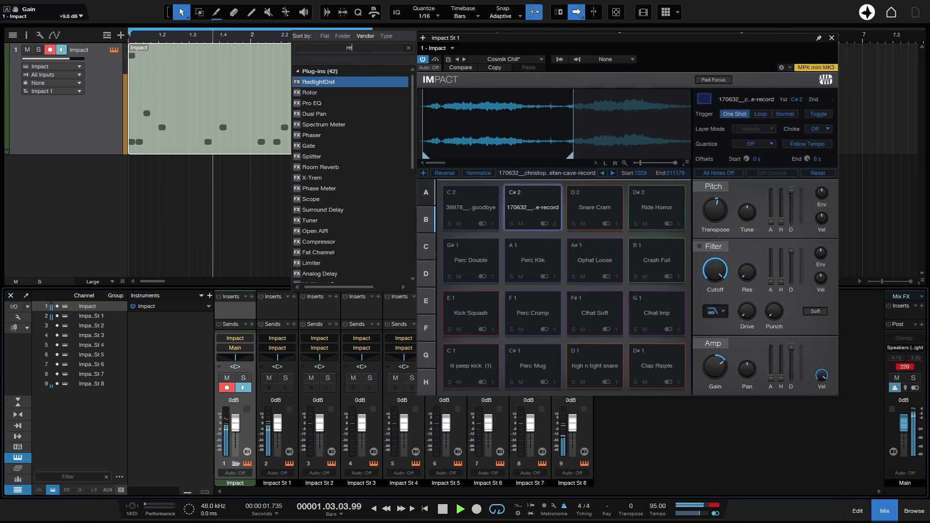
key(Return)
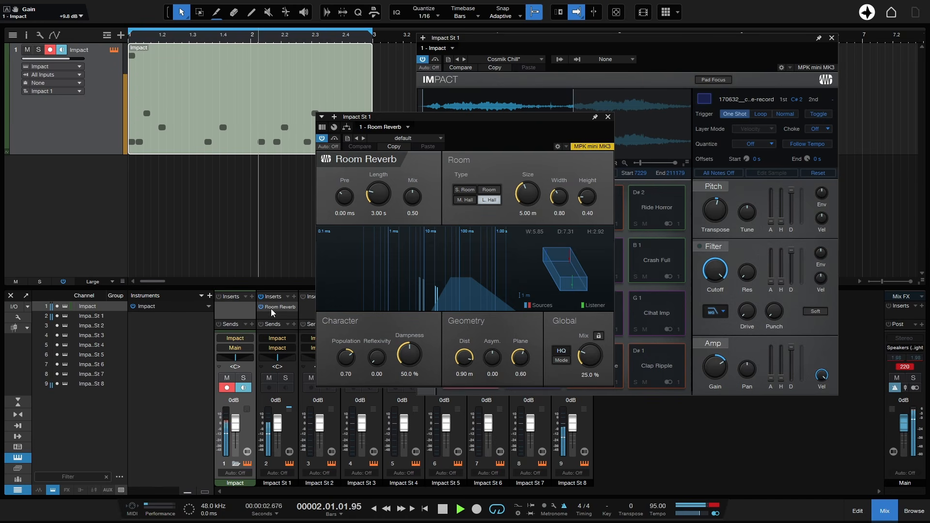
Step: Copy the Room Reverb to Impact St 2, remove it from Impact St 1 and close the reverb's window
drag(457, 124, 569, 129)
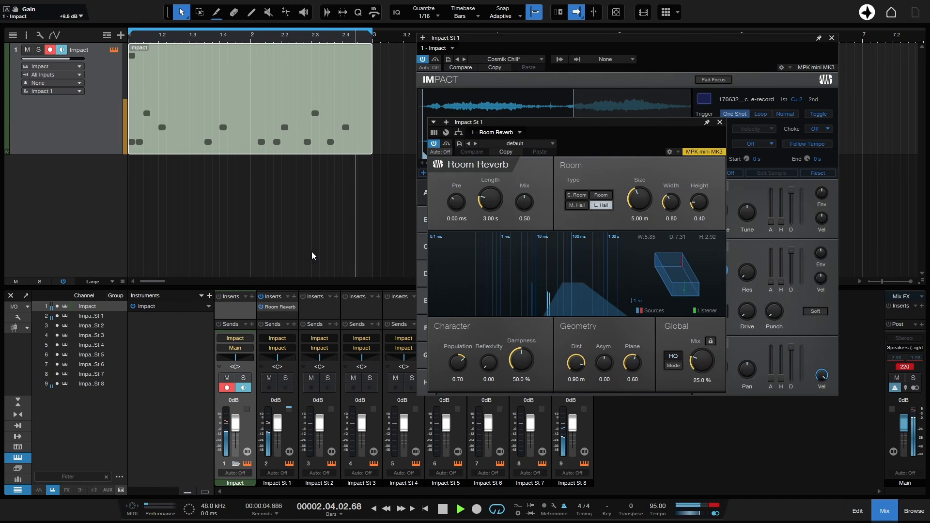
drag(278, 310, 317, 310)
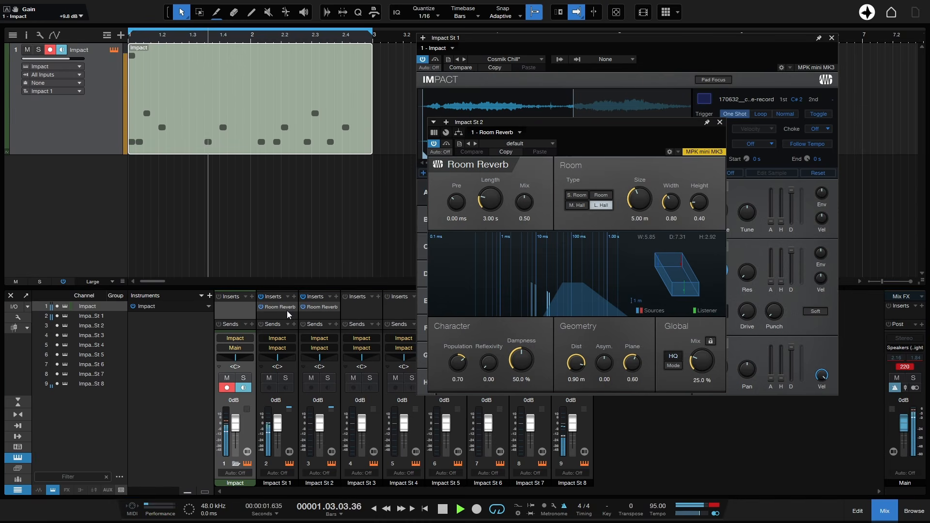
click(294, 307)
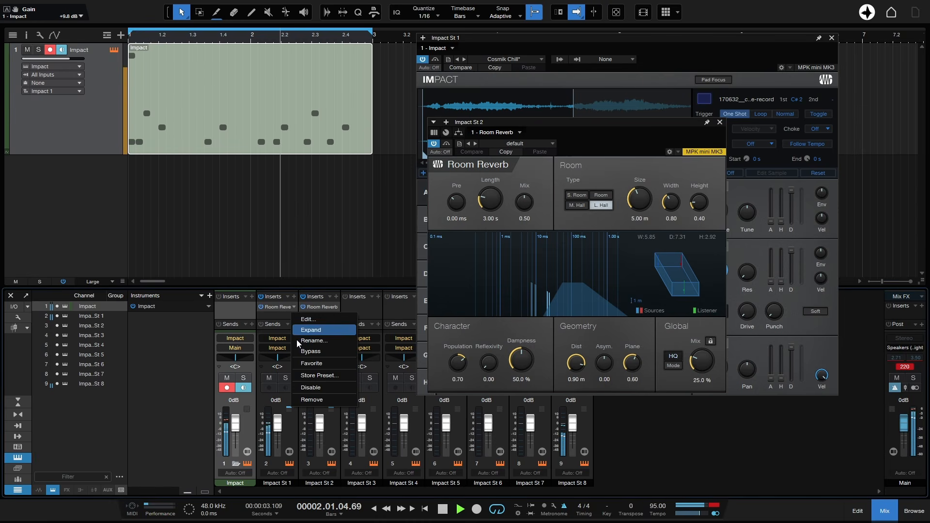
click(311, 405)
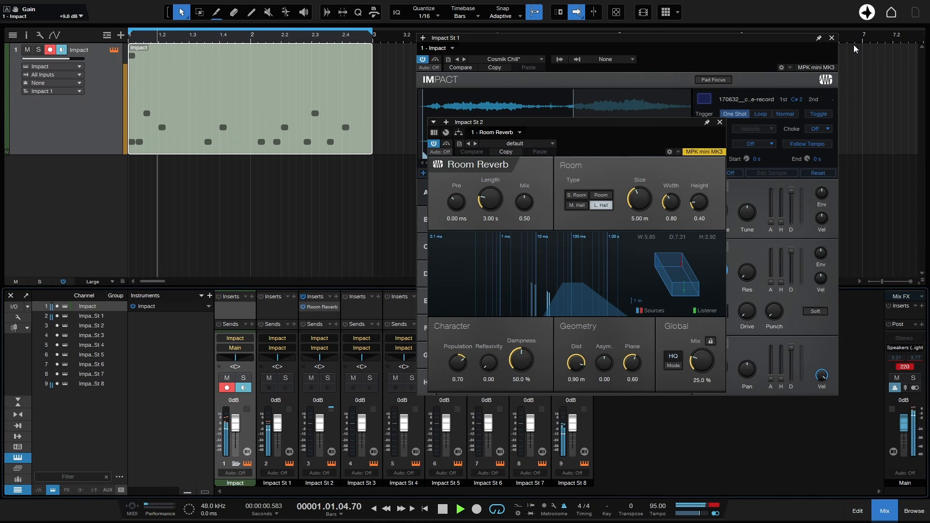
click(720, 123)
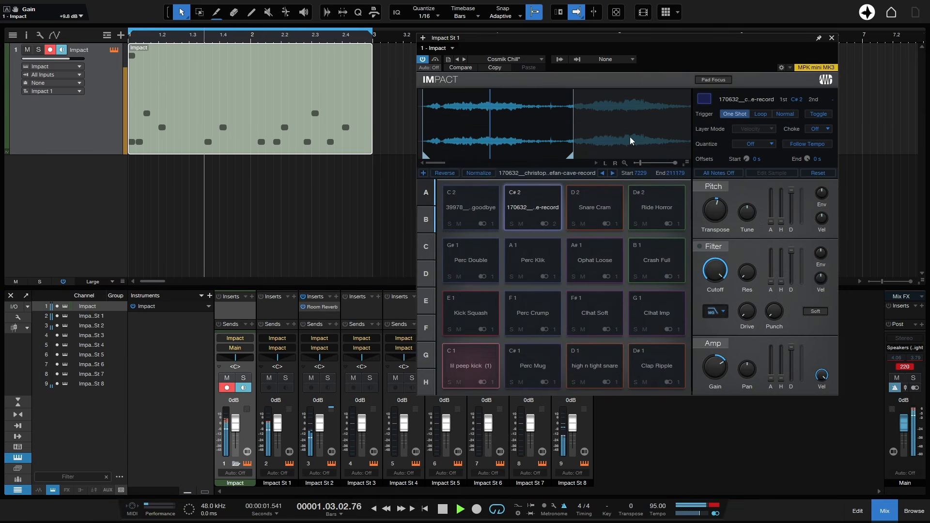
Step: Add a C# 2 note at the start of the Impact part and lower that pad's gain to +7.7 dB
double_click(283, 100)
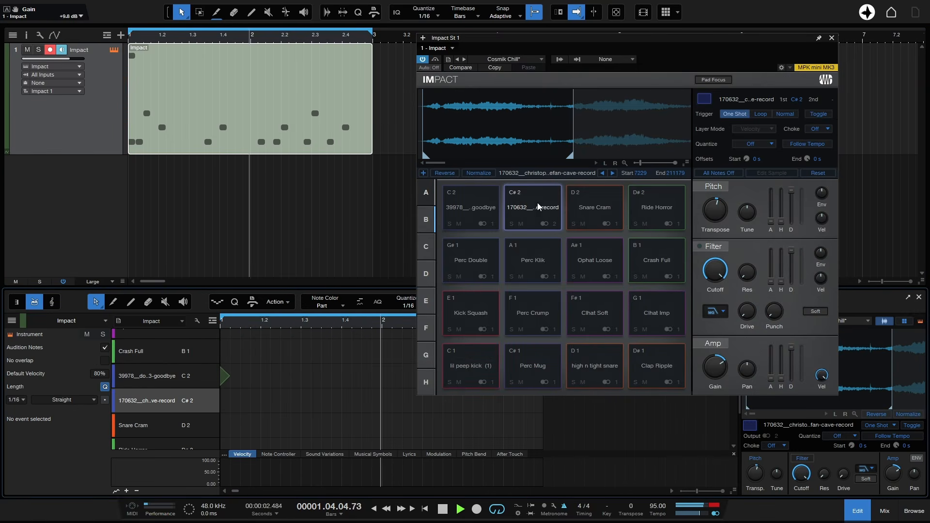
click(223, 403)
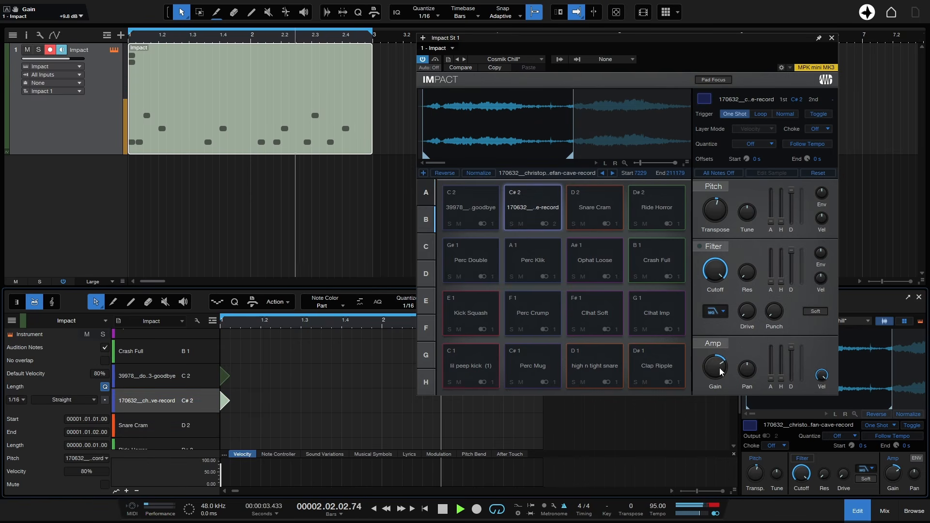
drag(719, 367, 719, 367)
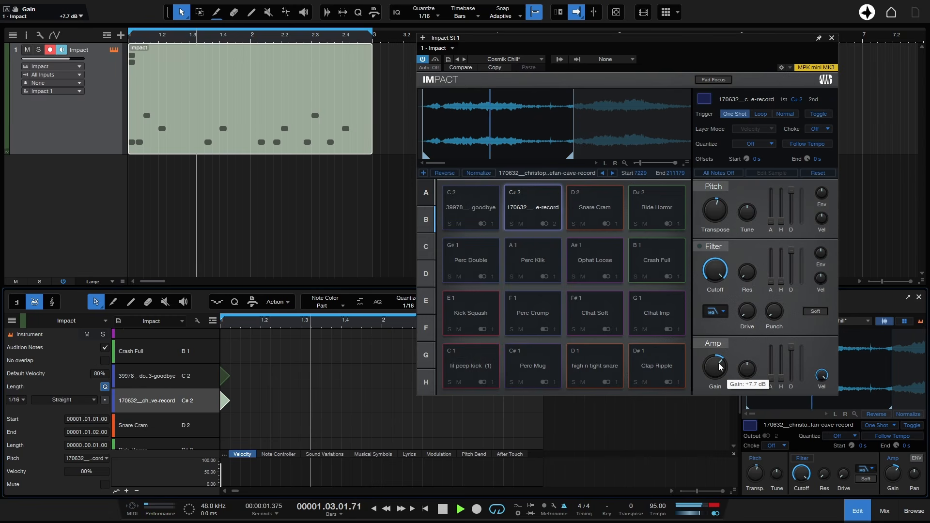
Step: Enable the C# 2 pad's filter as HP12 State with the cutoff at 1.45 kHz
click(699, 246)
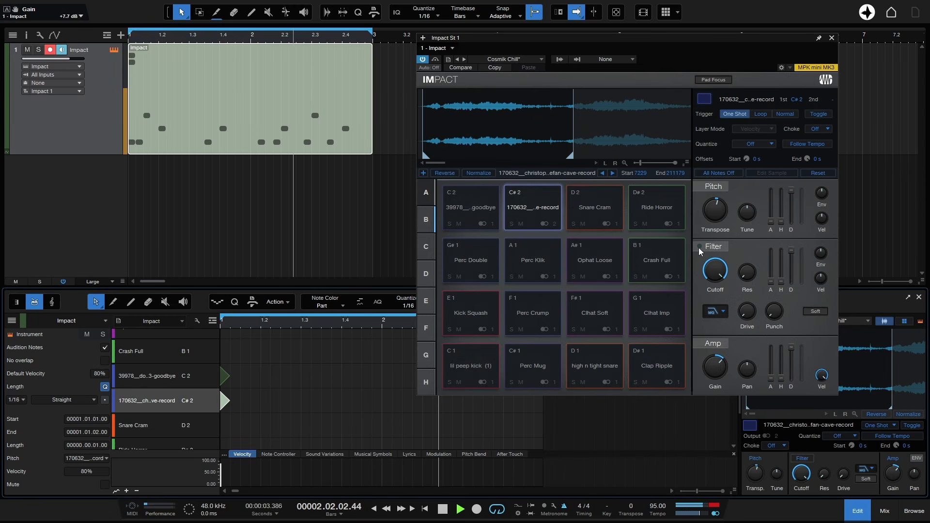
click(715, 311)
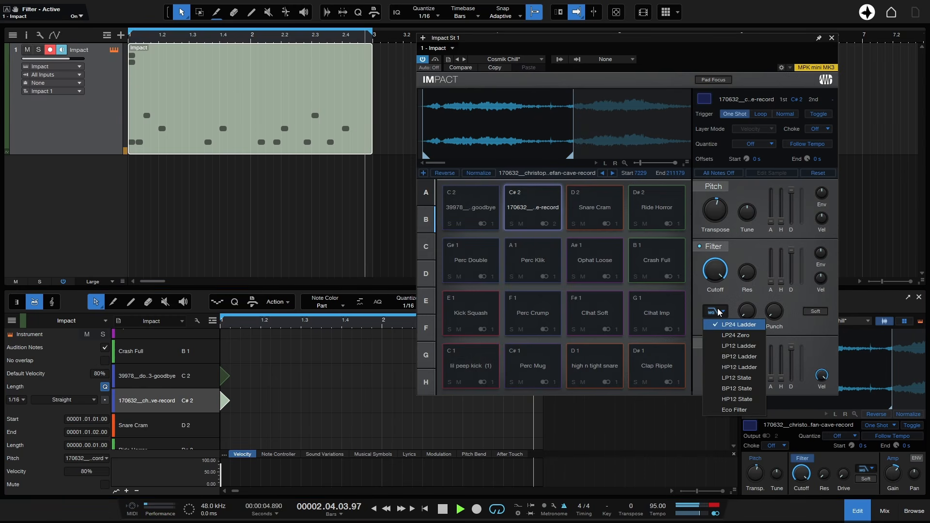
click(731, 399)
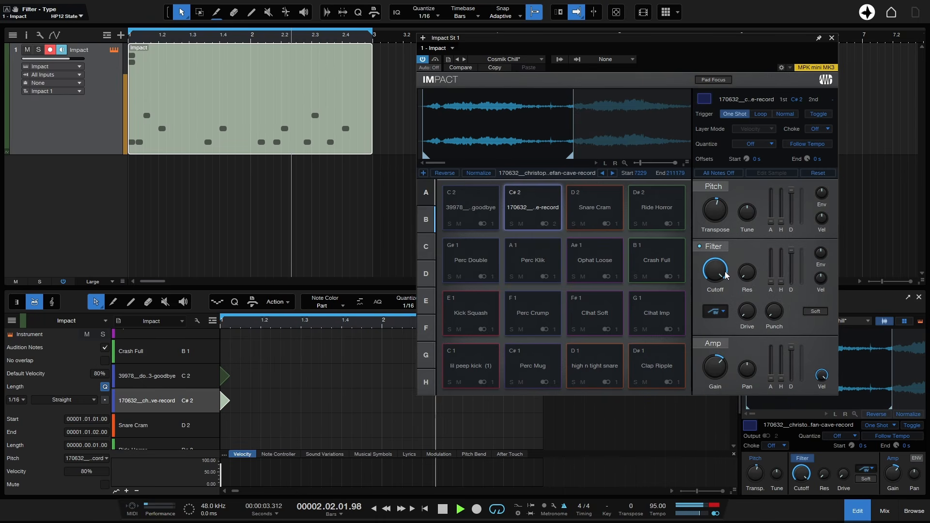
mouse_move(714, 273)
mouse_down()
mouse_move(713, 325)
mouse_move(718, 246)
mouse_move(721, 266)
mouse_up()
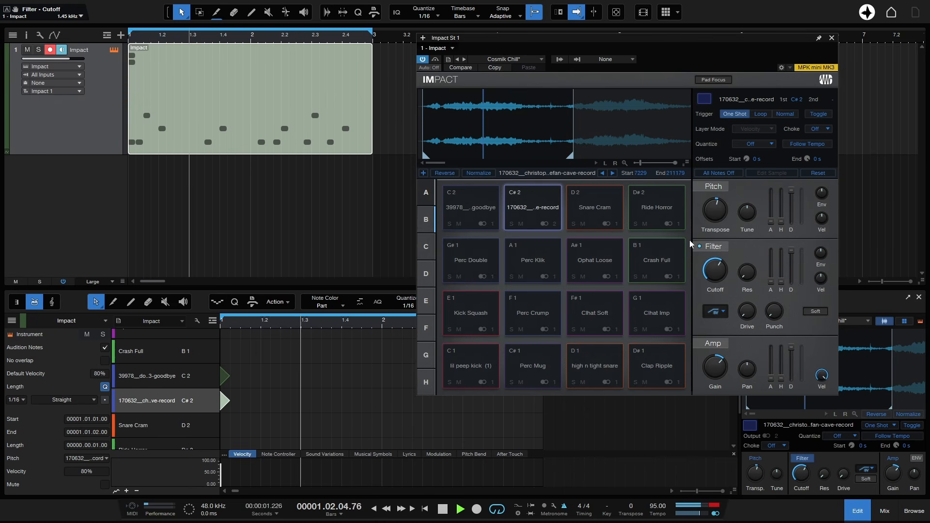
Step: Extend the C# 2 pad's sample end to 234258 and lower its Amp gain to +4.1 dB
drag(570, 155, 587, 156)
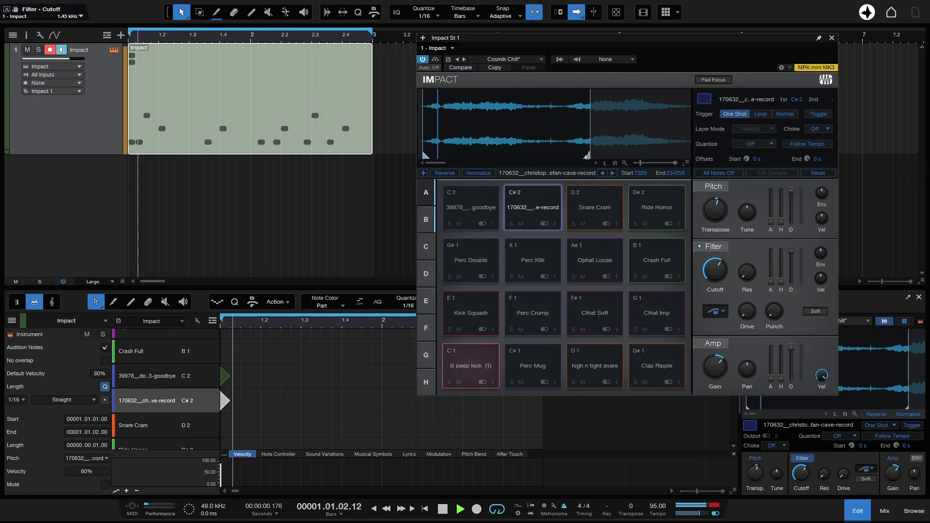
drag(715, 365, 717, 373)
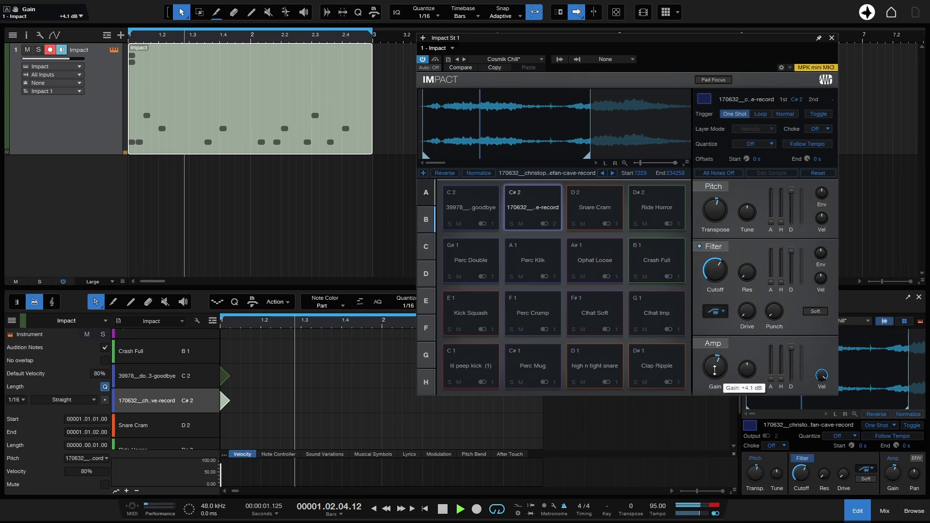